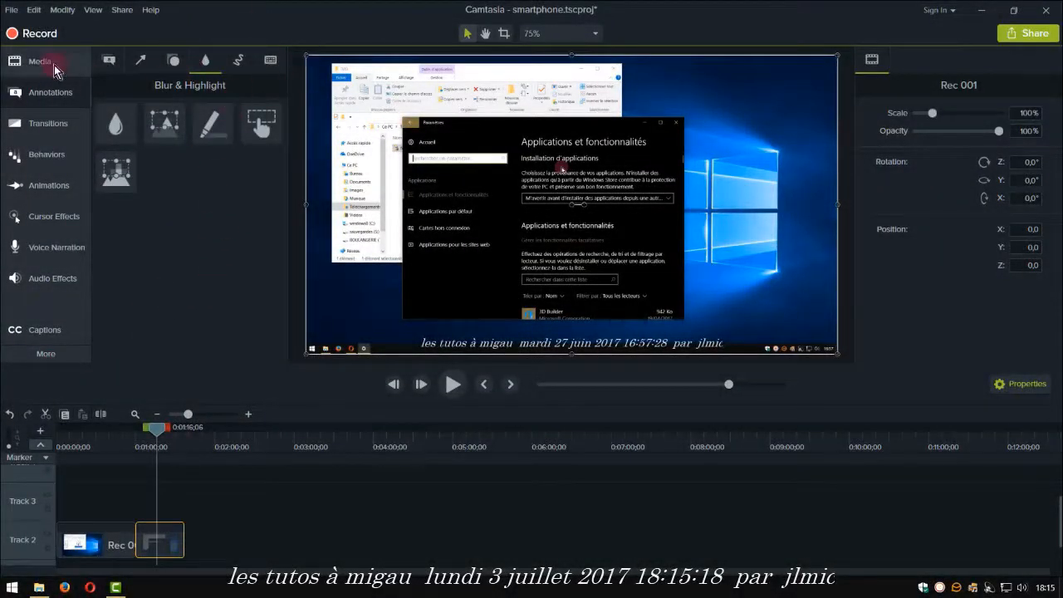
Add the purple Basic speech-bubble callout to Track 3, above the end of the first Track 2 clip.
{"action": "left_click", "coordinate": [116, 123]}
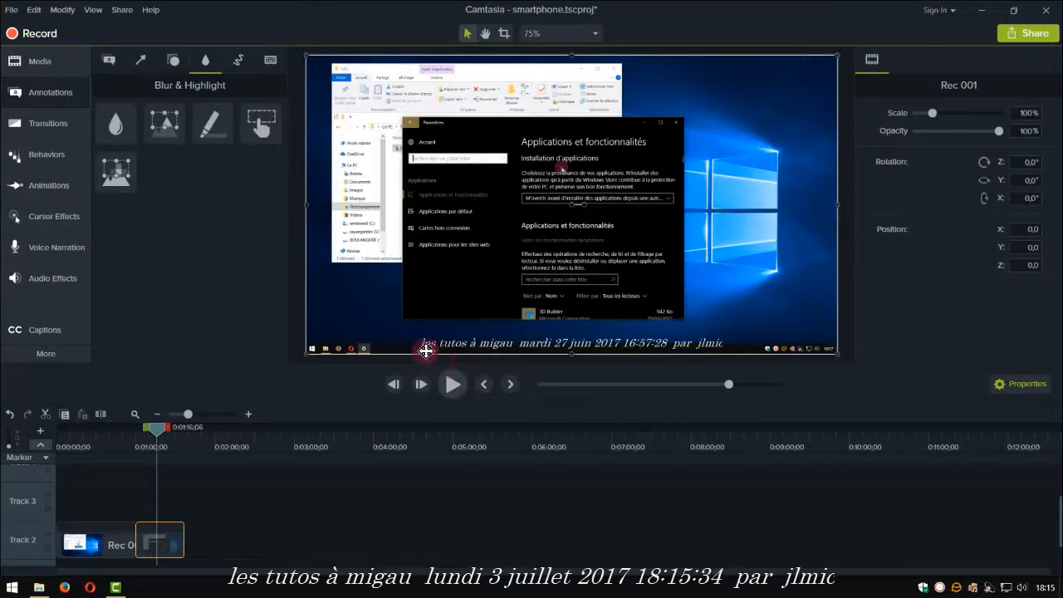
{"action": "left_click", "coordinate": [98, 541]}
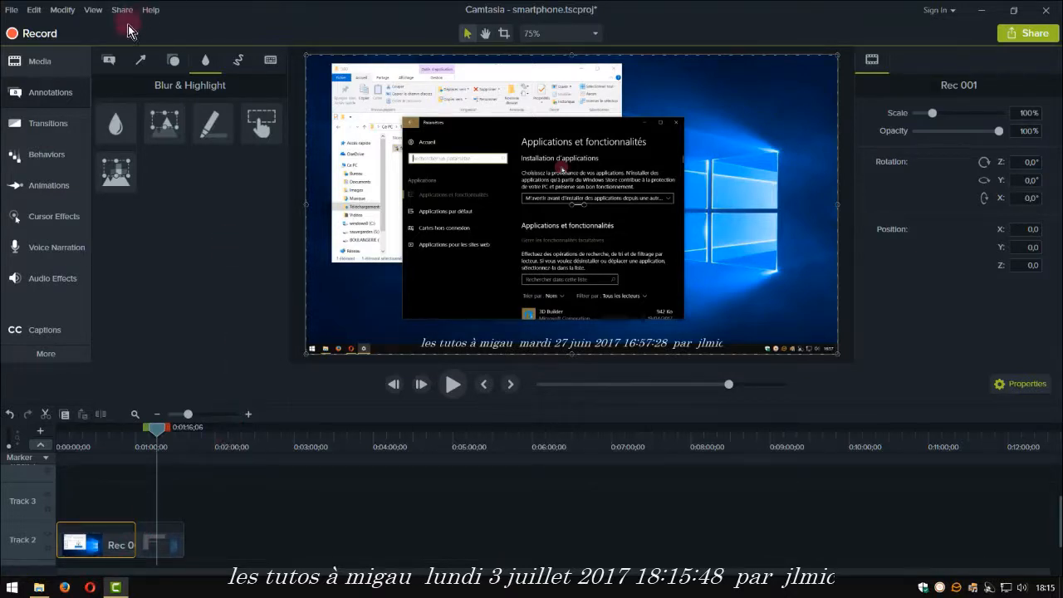
{"action": "left_click", "coordinate": [47, 94]}
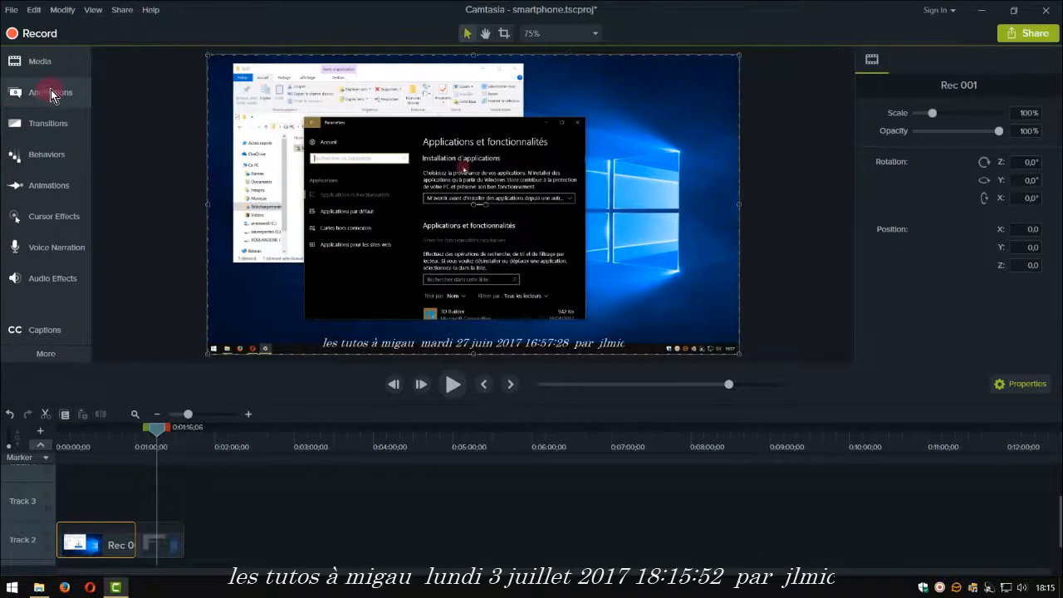
{"action": "left_click", "coordinate": [51, 92]}
{"action": "left_click", "coordinate": [109, 60]}
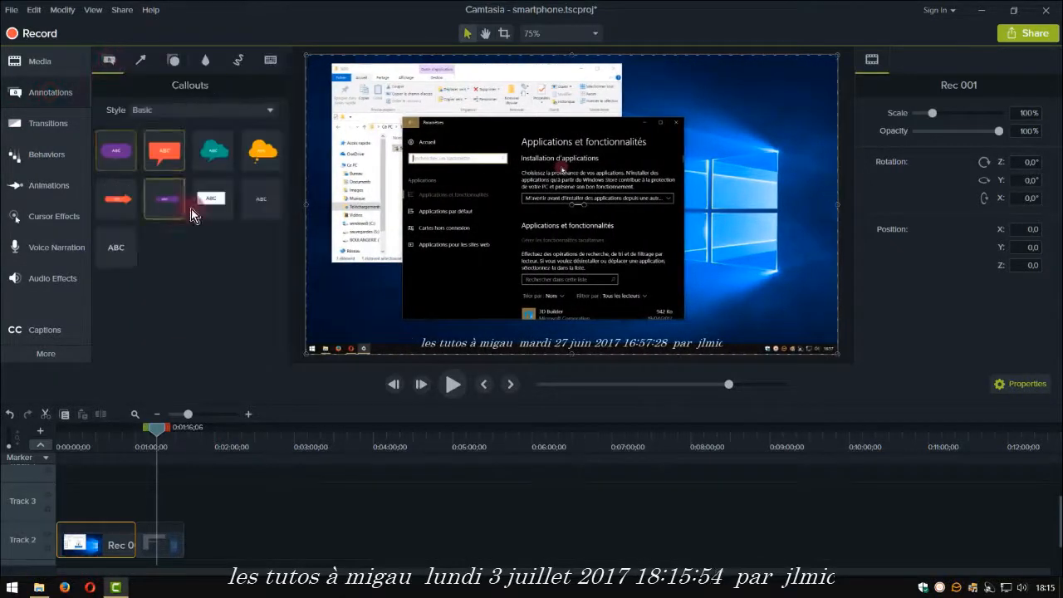
{"action": "mouse_move", "coordinate": [118, 152]}
{"action": "left_mouse_down"}
{"action": "mouse_move", "coordinate": [111, 458]}
{"action": "mouse_move", "coordinate": [125, 519]}
{"action": "left_mouse_up"}
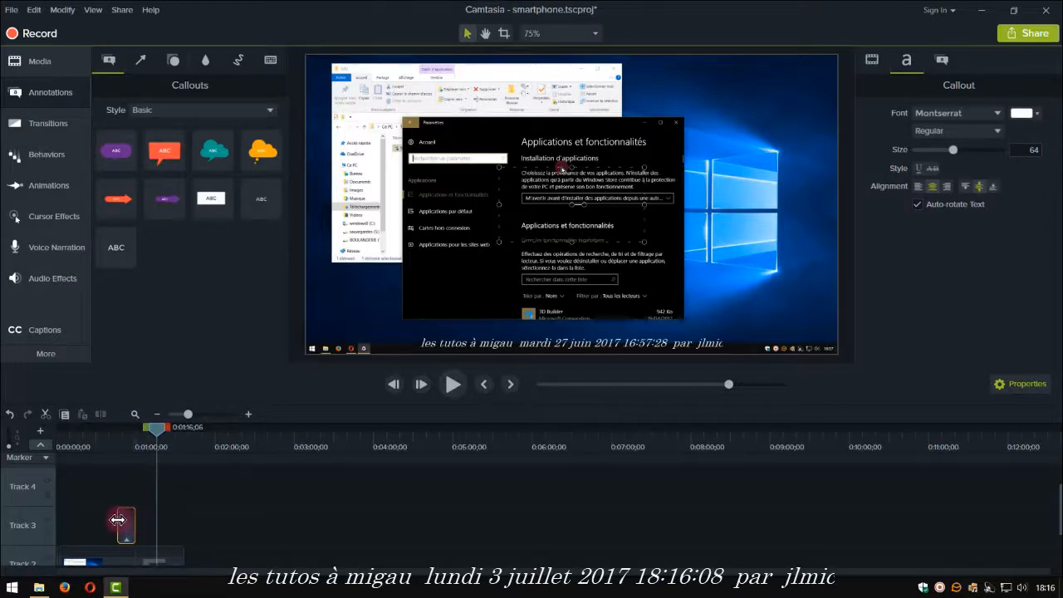
Show the callout at the playhead and replace its text with "allez sur le forum".
{"action": "left_click", "coordinate": [123, 531]}
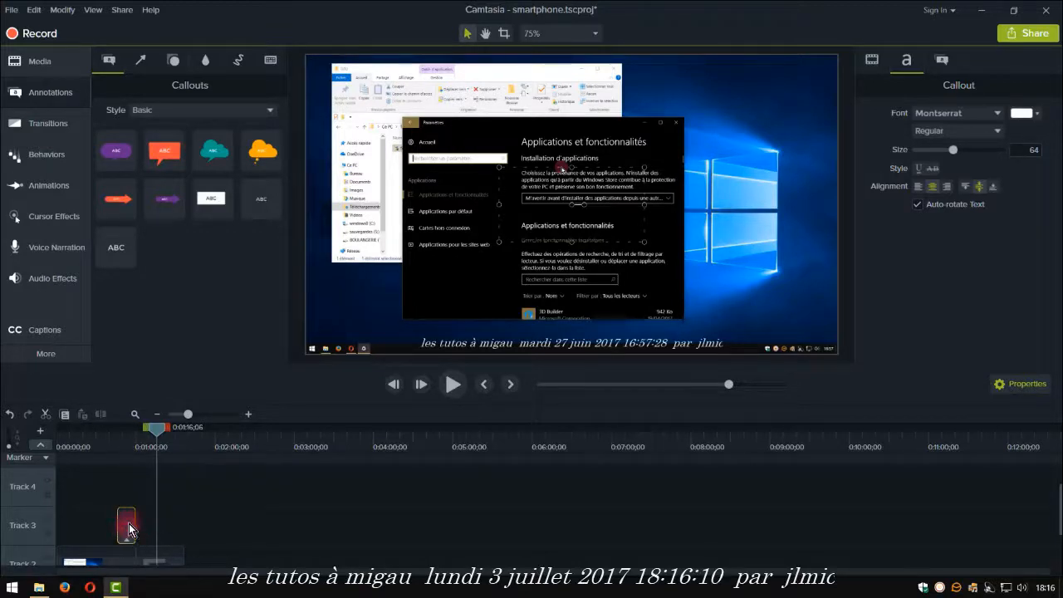
{"action": "left_click", "coordinate": [132, 449]}
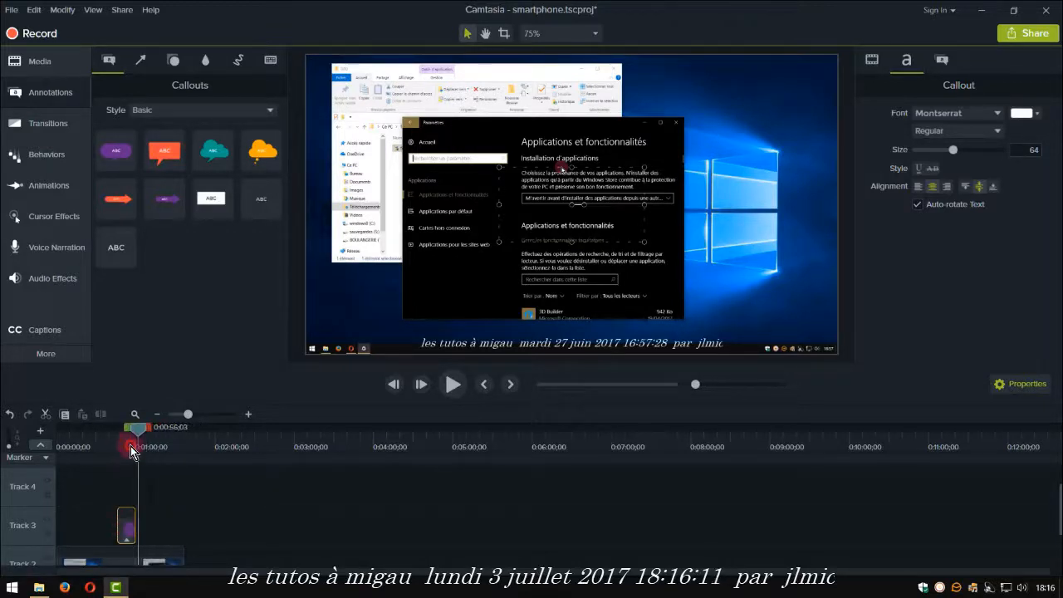
{"action": "double_click", "coordinate": [126, 528]}
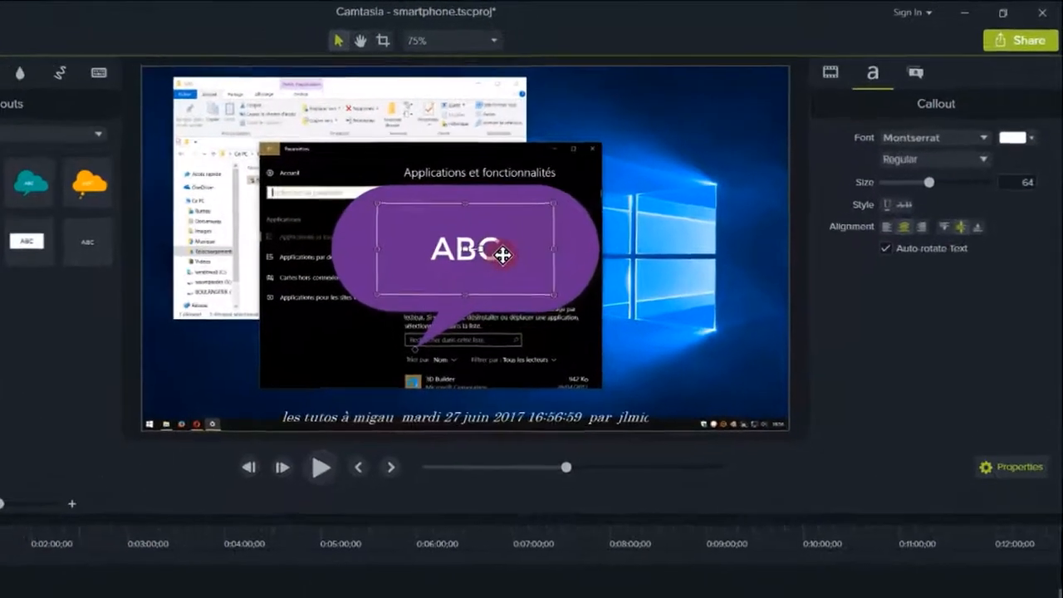
{"action": "double_click", "coordinate": [502, 255]}
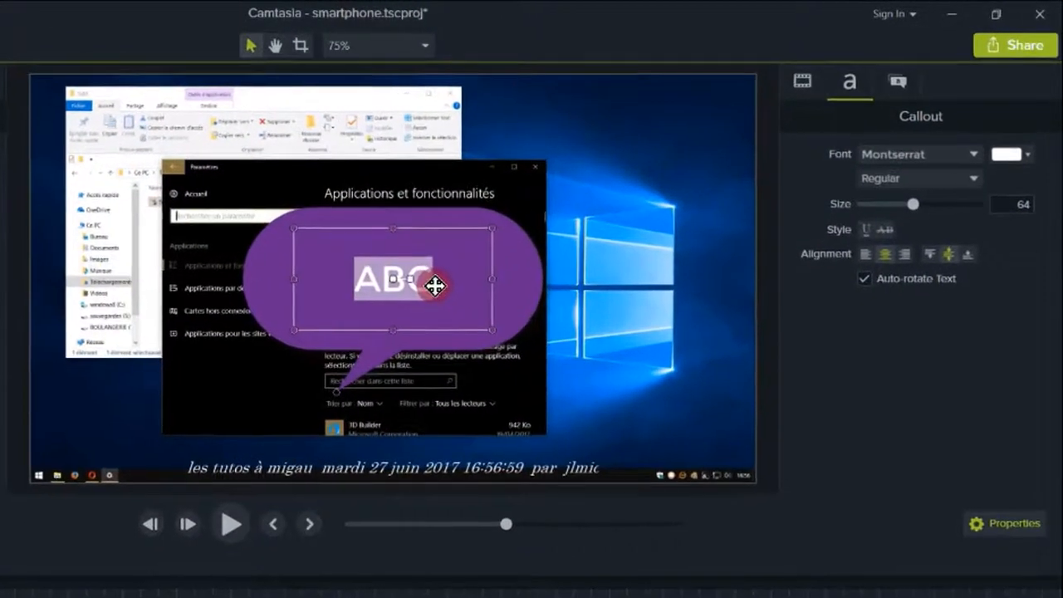
{"action": "type", "text": "all"}
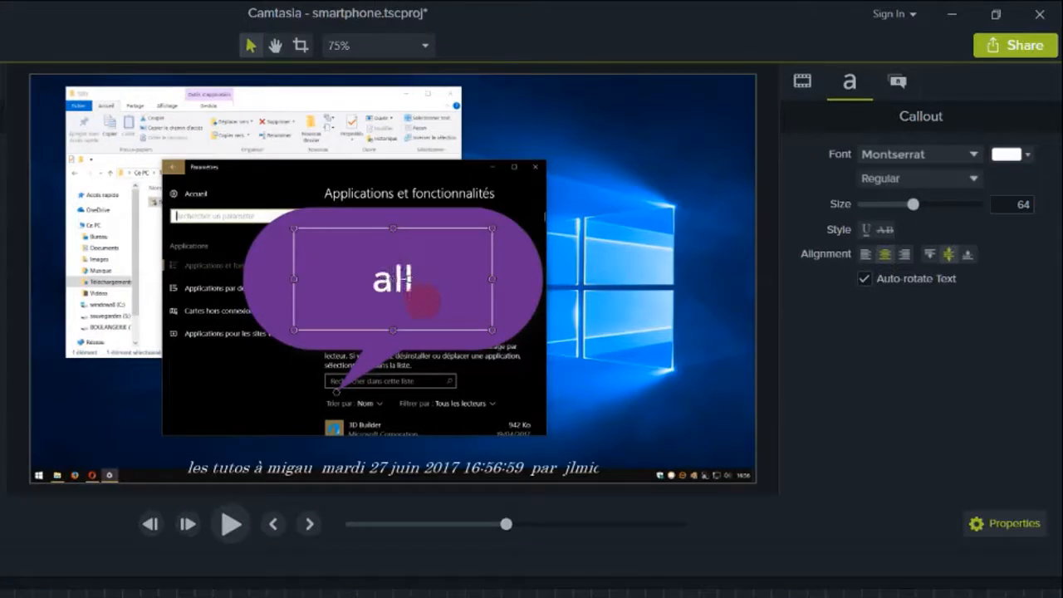
{"action": "type", "text": "ez sur le f"}
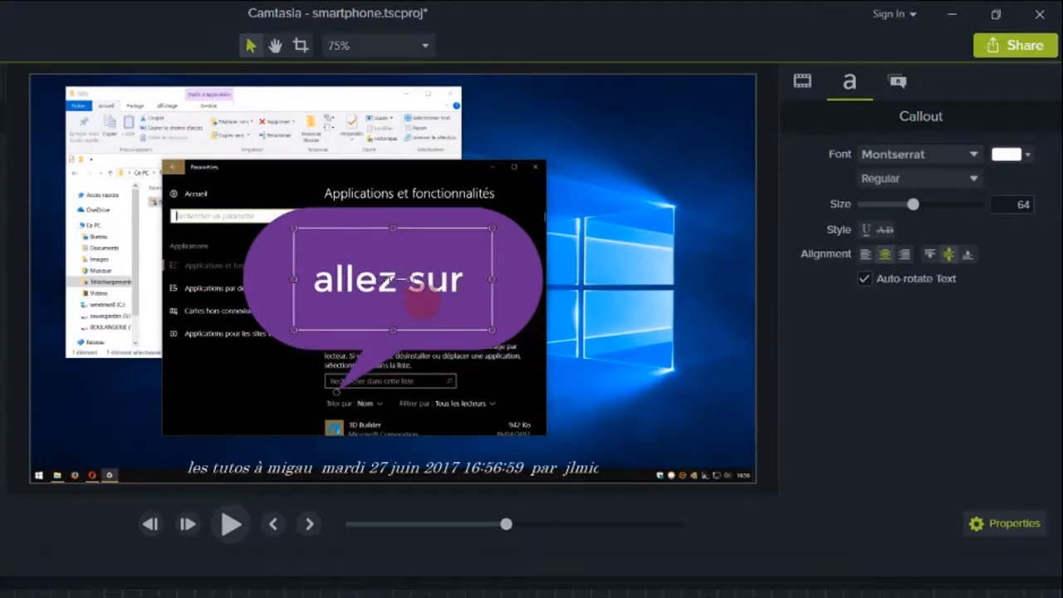
{"action": "type", "text": "orum"}
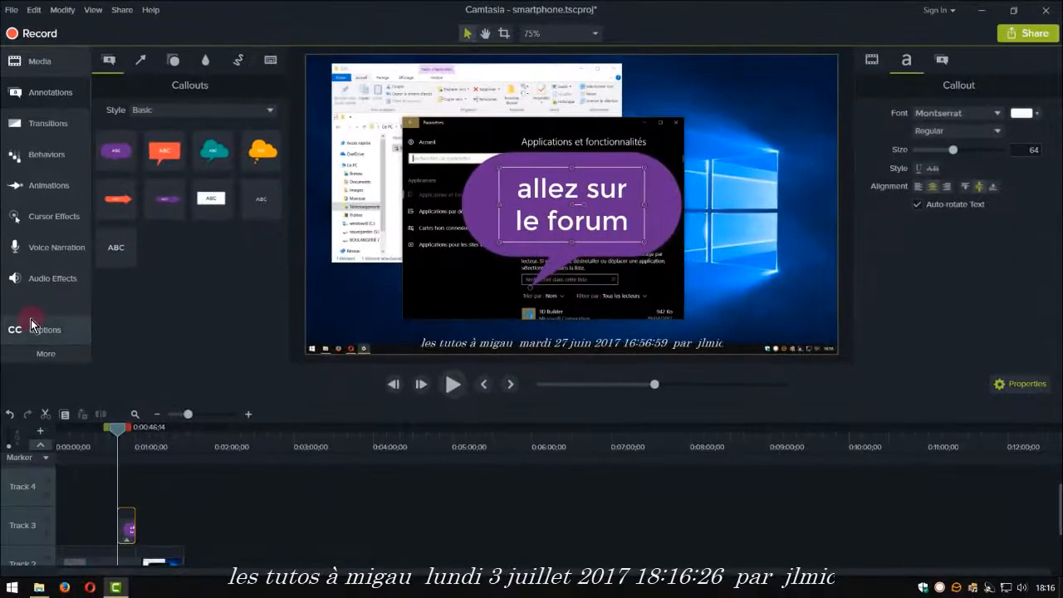
{"action": "left_click", "coordinate": [196, 512]}
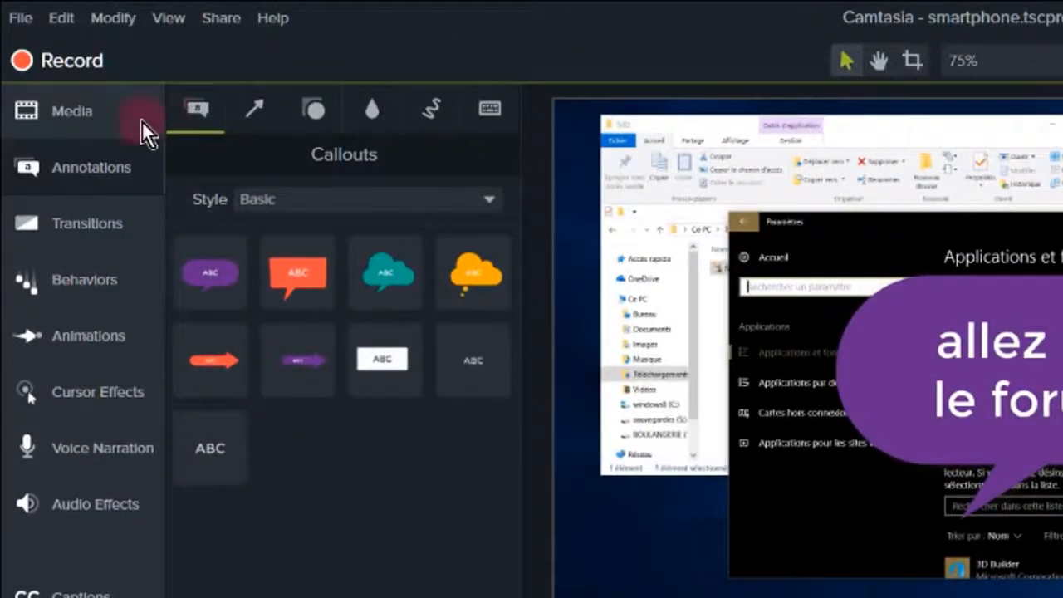
Add an Interactive Hotspot to Track 4 above the callout and extend it to match the callout's duration.
{"action": "left_click", "coordinate": [372, 111]}
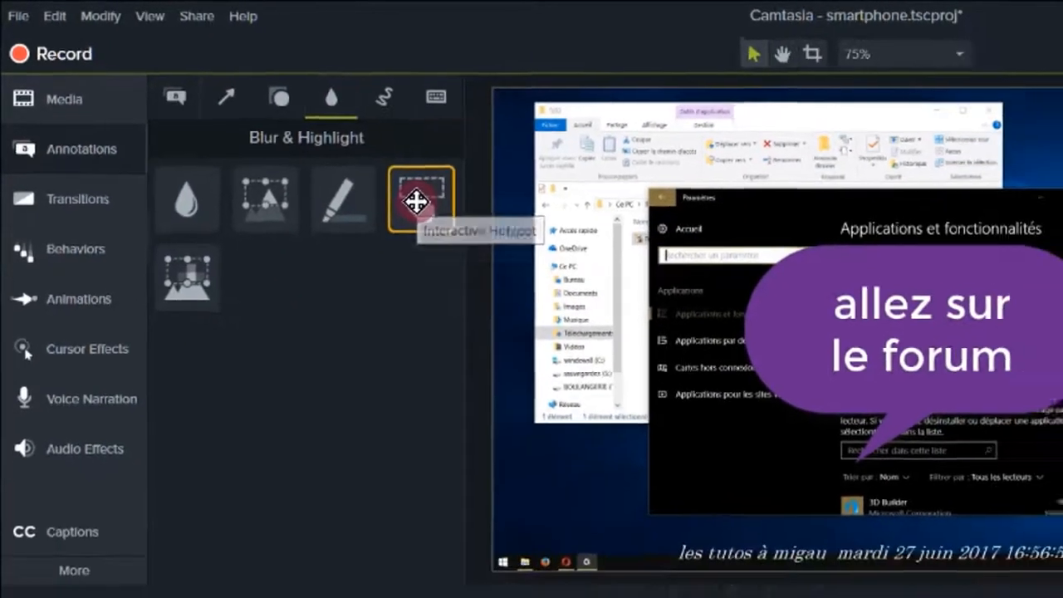
{"action": "left_click_drag", "start_coordinate": [415, 200], "coordinate": [226, 597]}
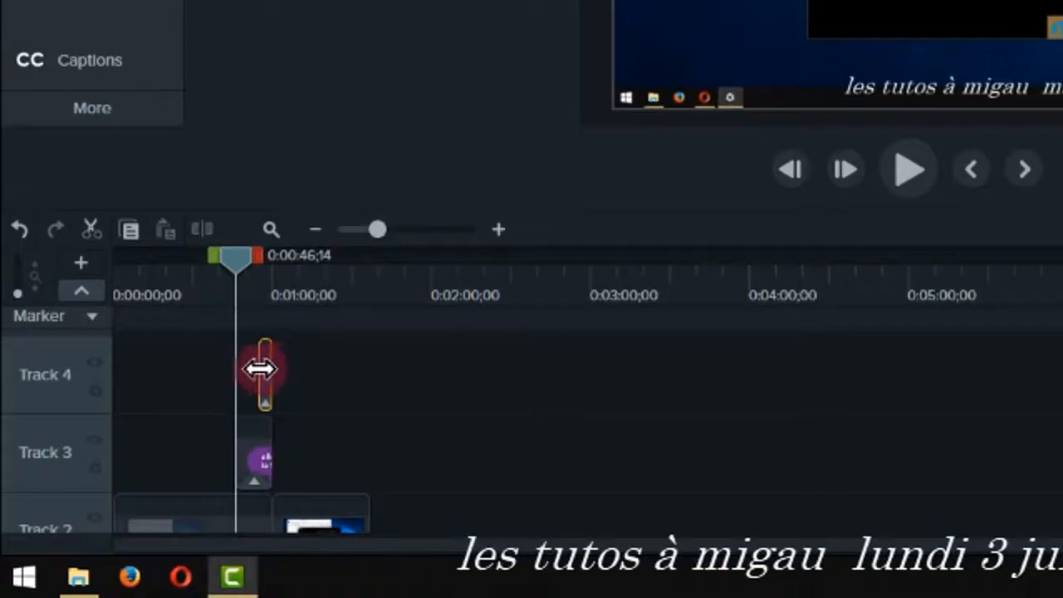
{"action": "left_click_drag", "start_coordinate": [260, 369], "coordinate": [249, 374]}
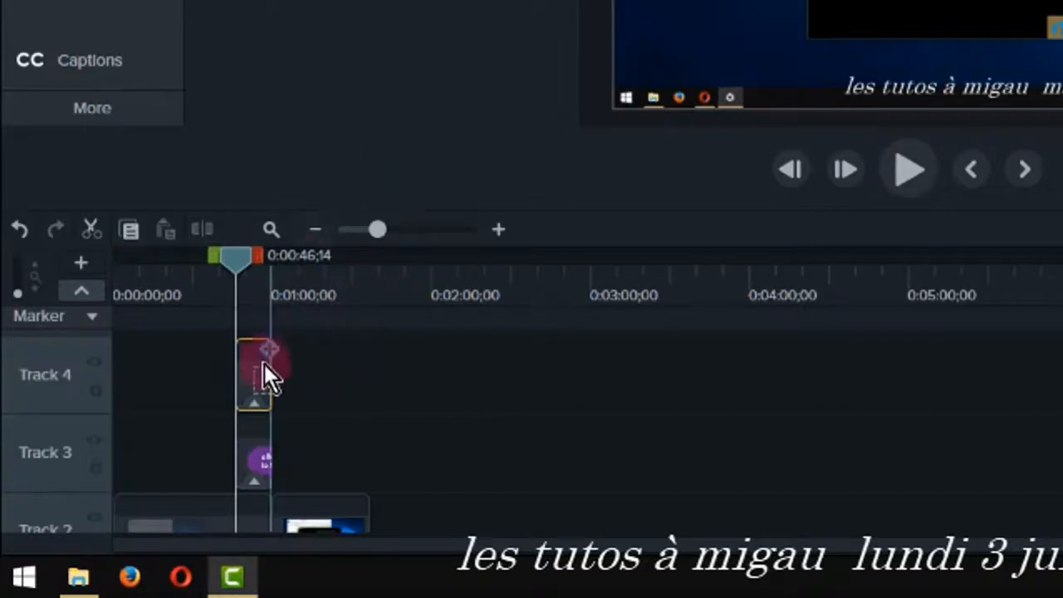
Set the interactive hotspot to open a URL and paste the forum address tutos-a-migau.forumactif.com in place of the default.
{"action": "left_click", "coordinate": [253, 408]}
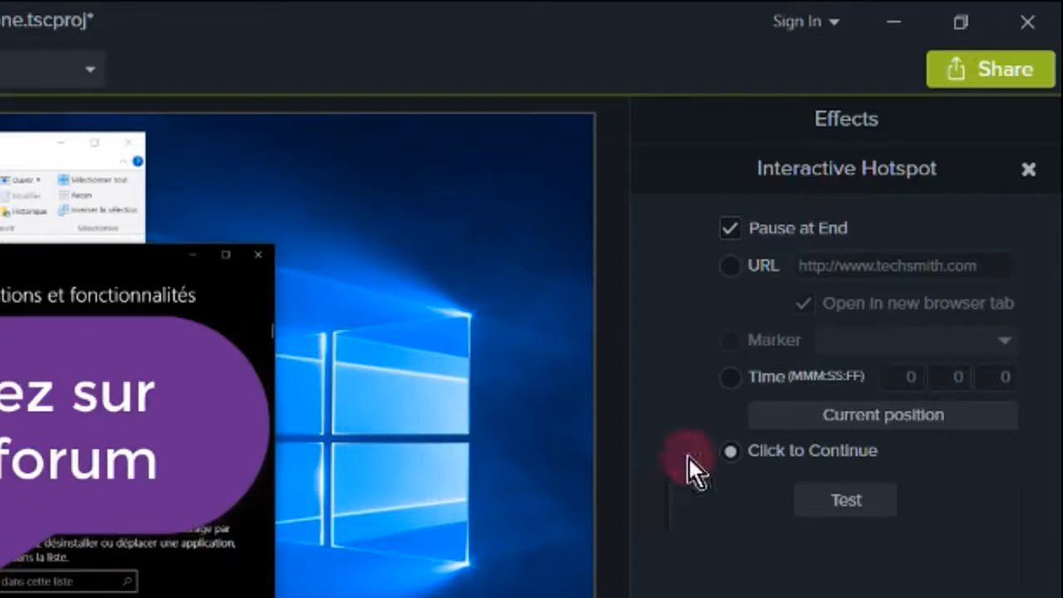
{"action": "left_click", "coordinate": [732, 266]}
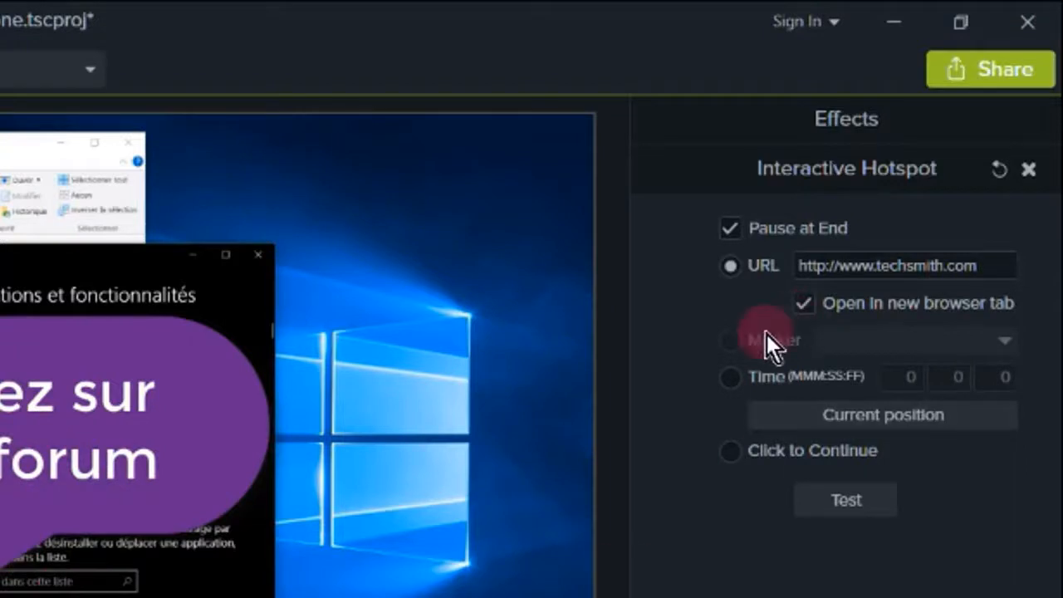
{"action": "left_click", "coordinate": [809, 264]}
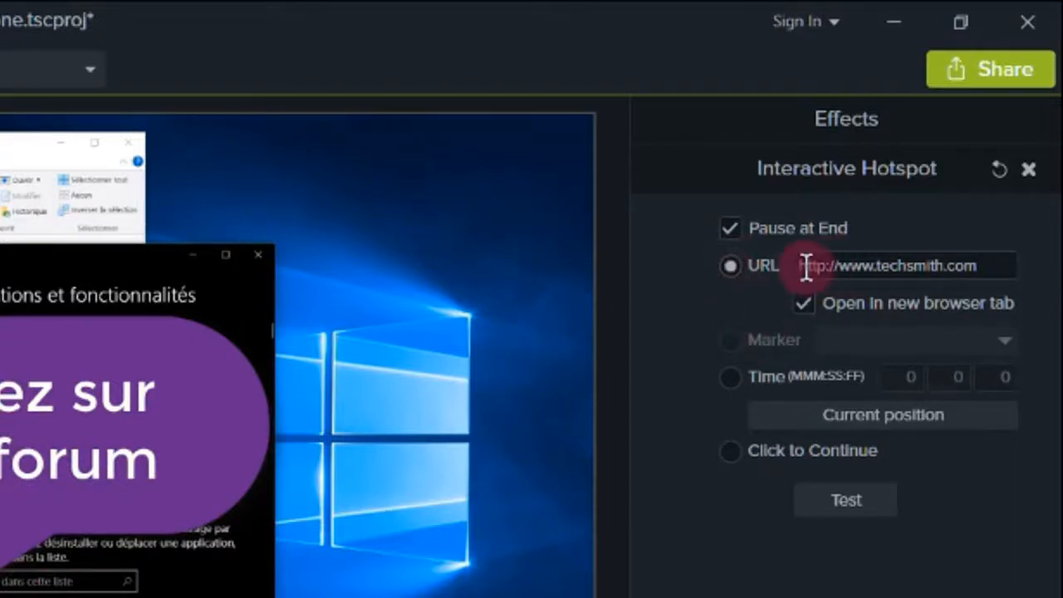
{"action": "left_click", "coordinate": [800, 263]}
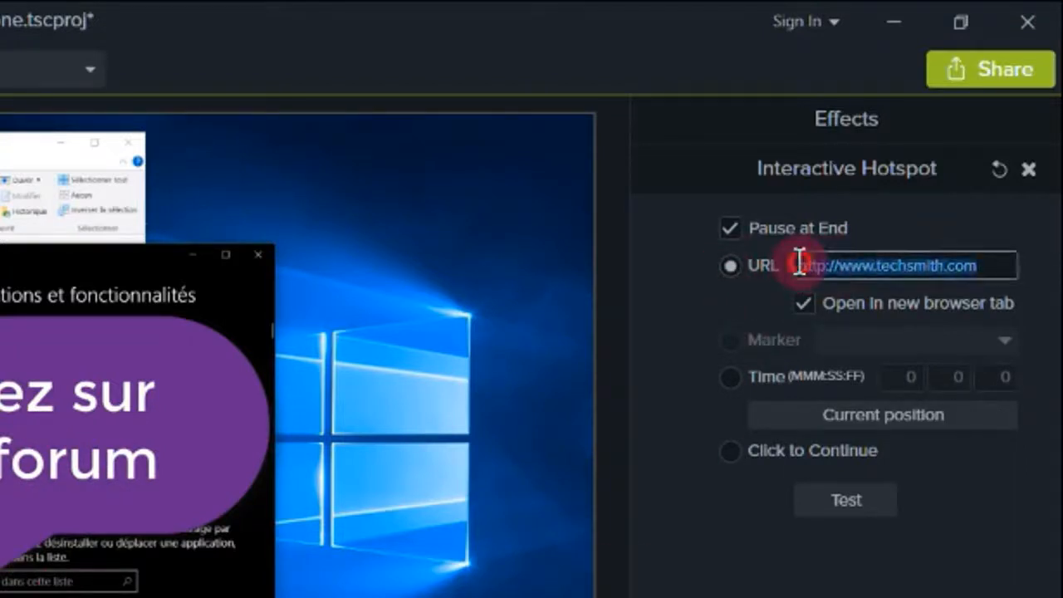
{"action": "left_click", "coordinate": [817, 265]}
{"action": "left_click_drag", "start_coordinate": [816, 265], "coordinate": [1002, 280]}
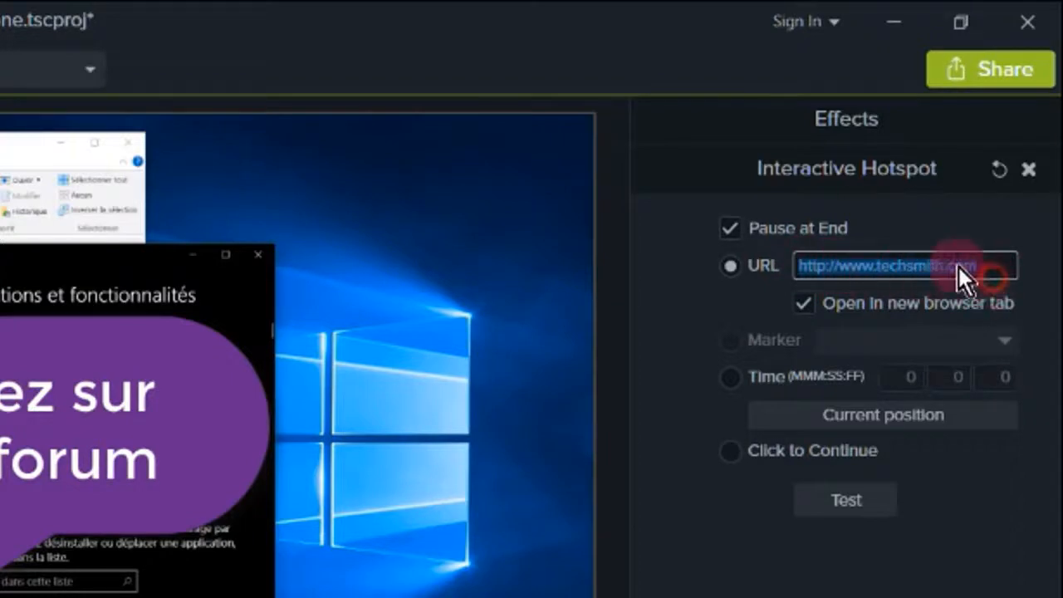
{"action": "right_click", "coordinate": [922, 270]}
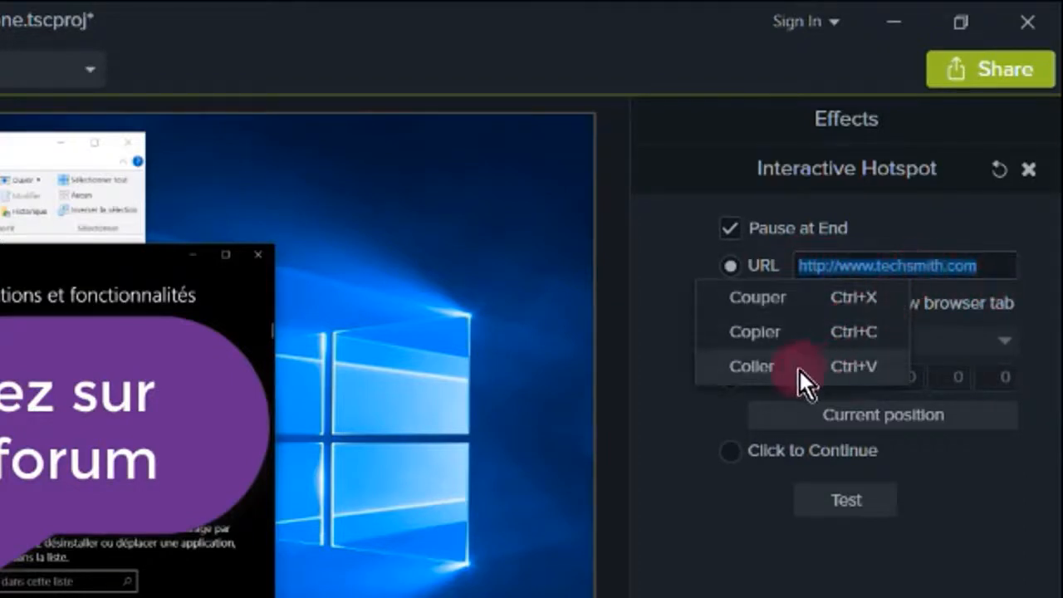
{"action": "left_click", "coordinate": [767, 374]}
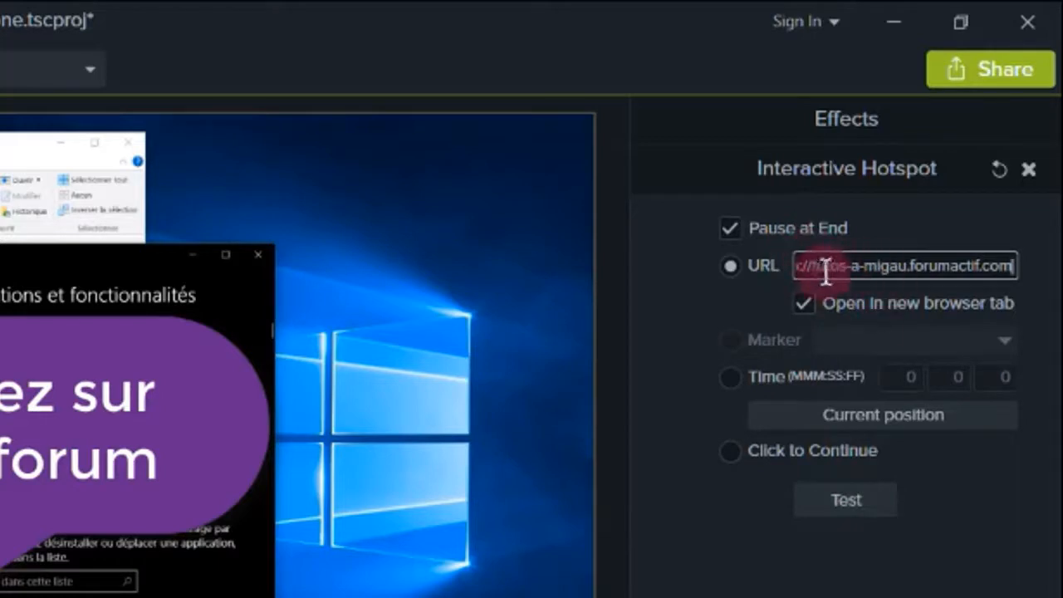
Test the hotspot's link, look through the forum page in the browser, and return to Camtasia.
{"action": "left_click", "coordinate": [847, 500]}
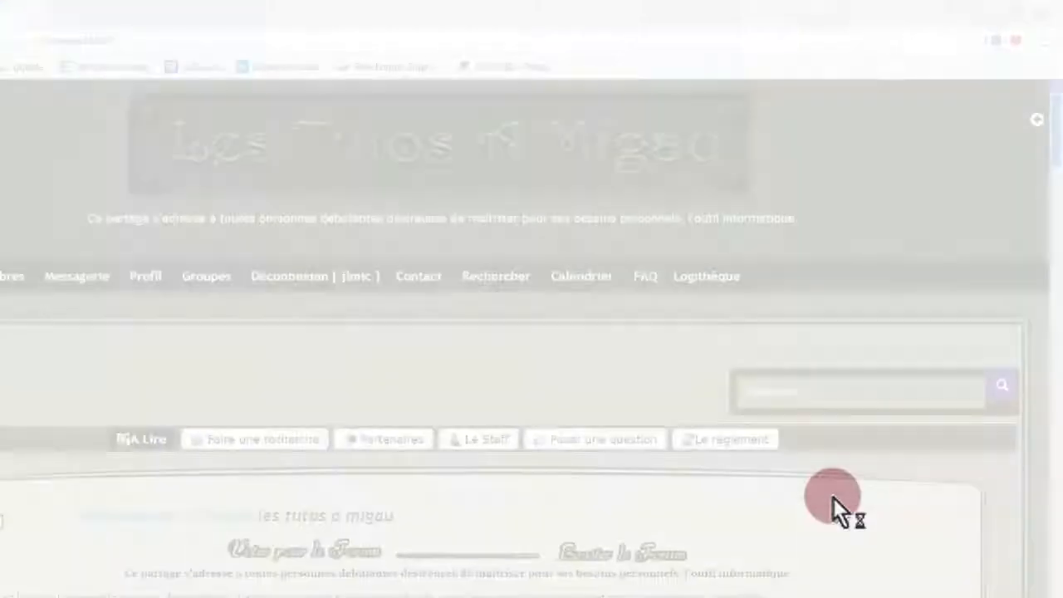
{"action": "scroll", "coordinate": [175, 314], "scroll_direction": "down", "scroll_amount": 4}
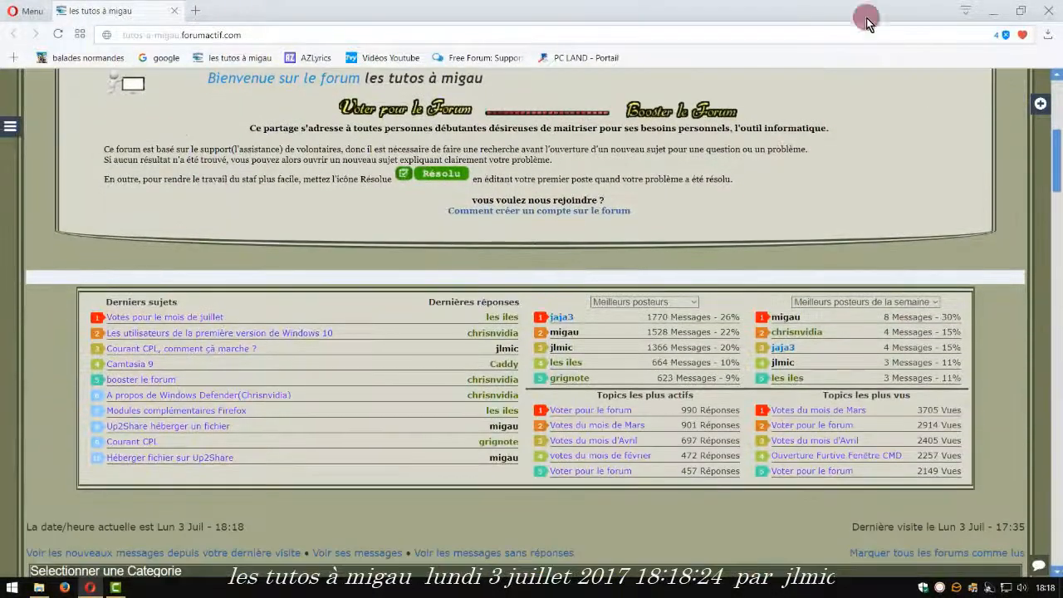
{"action": "left_click", "coordinate": [993, 12]}
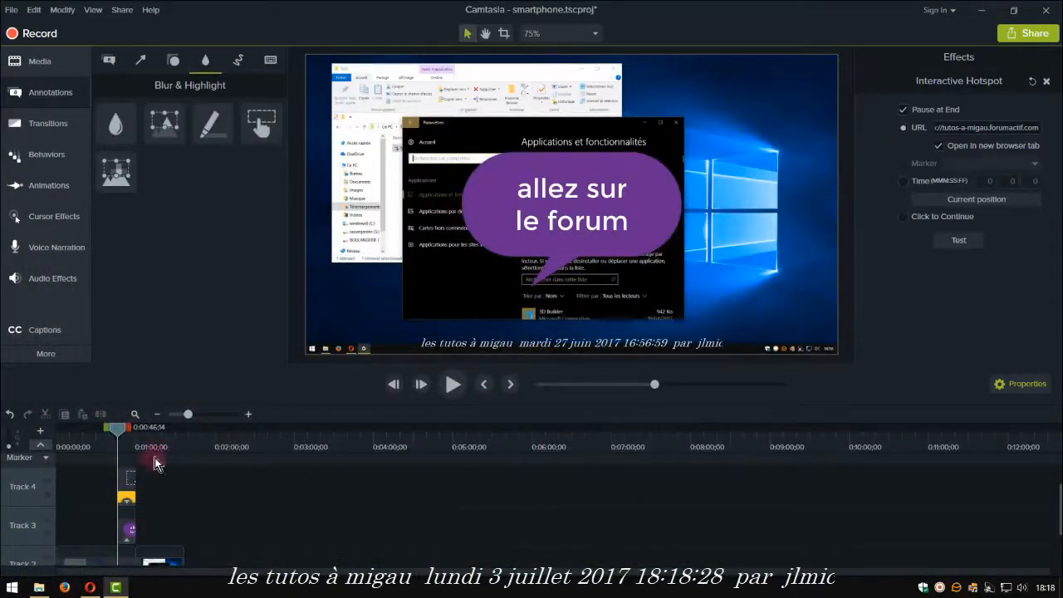
Resize the transparent hotspot on the canvas so it covers the body of the purple callout.
{"action": "left_click", "coordinate": [125, 487]}
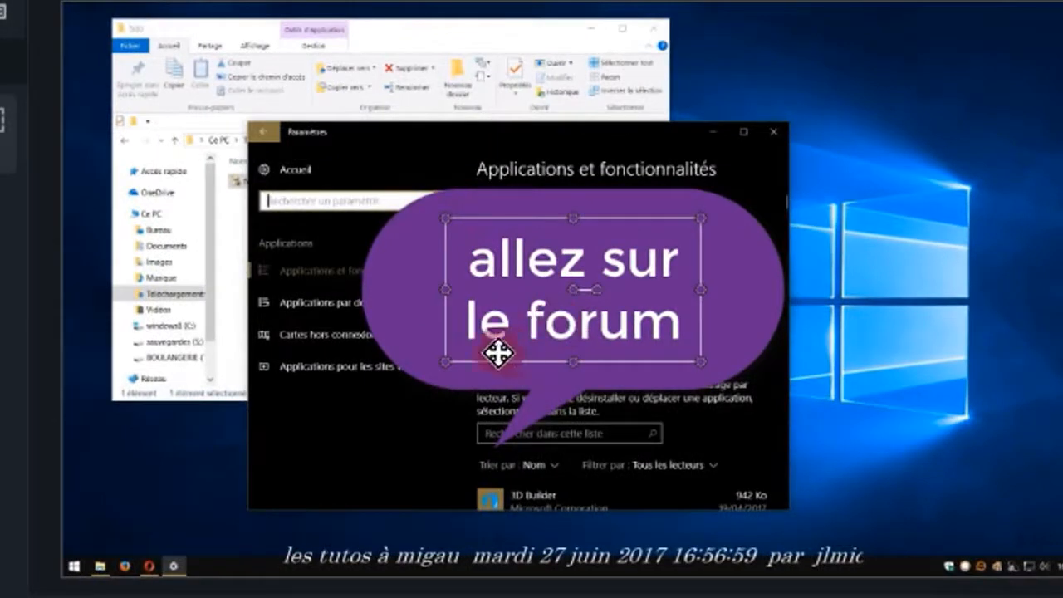
{"action": "left_click_drag", "start_coordinate": [449, 361], "coordinate": [354, 411]}
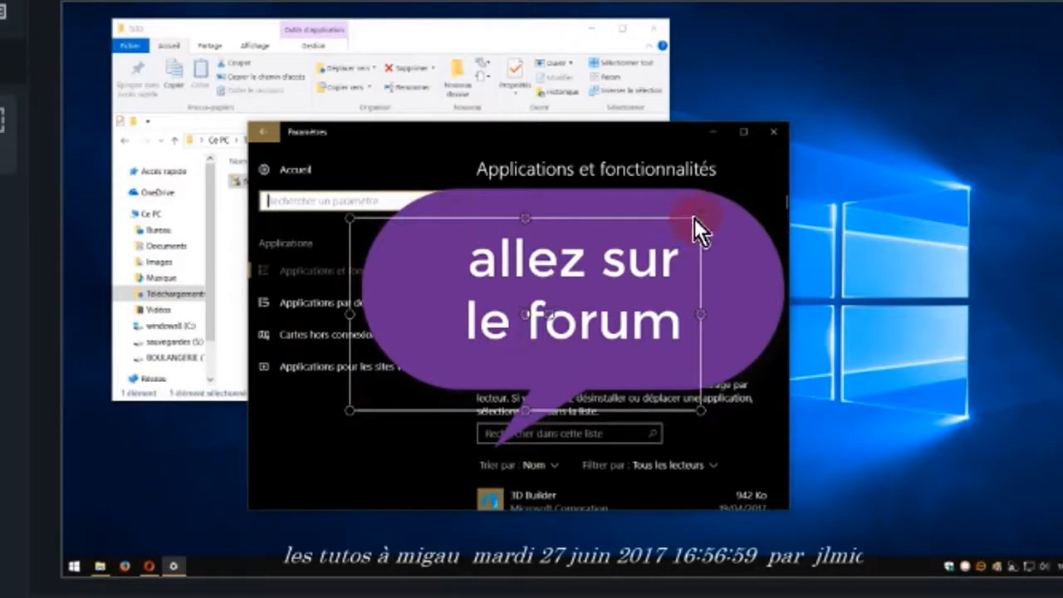
{"action": "left_click_drag", "start_coordinate": [735, 203], "coordinate": [796, 173]}
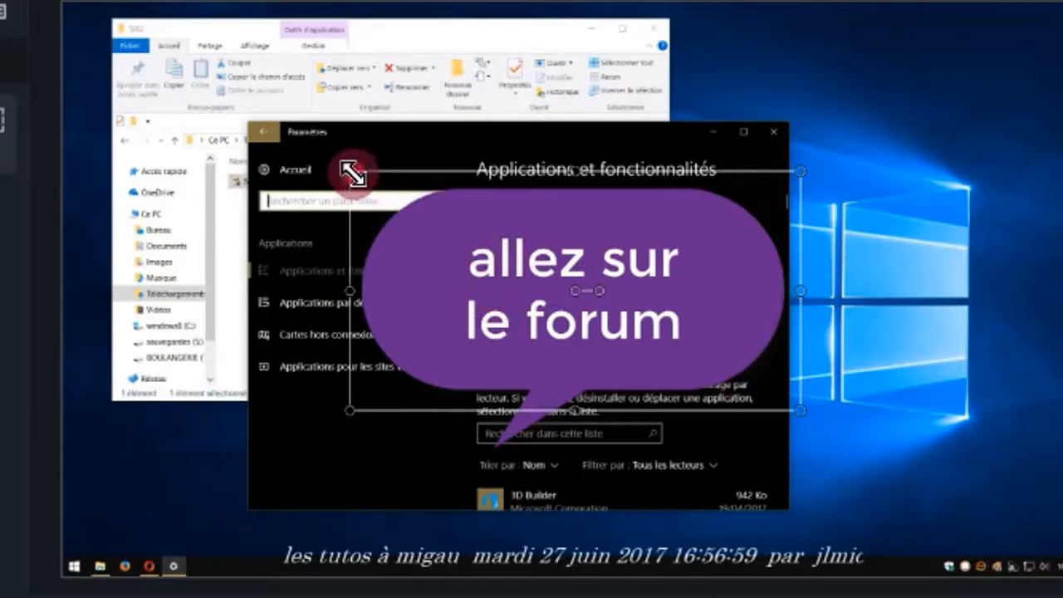
{"action": "left_click_drag", "start_coordinate": [353, 173], "coordinate": [500, 297]}
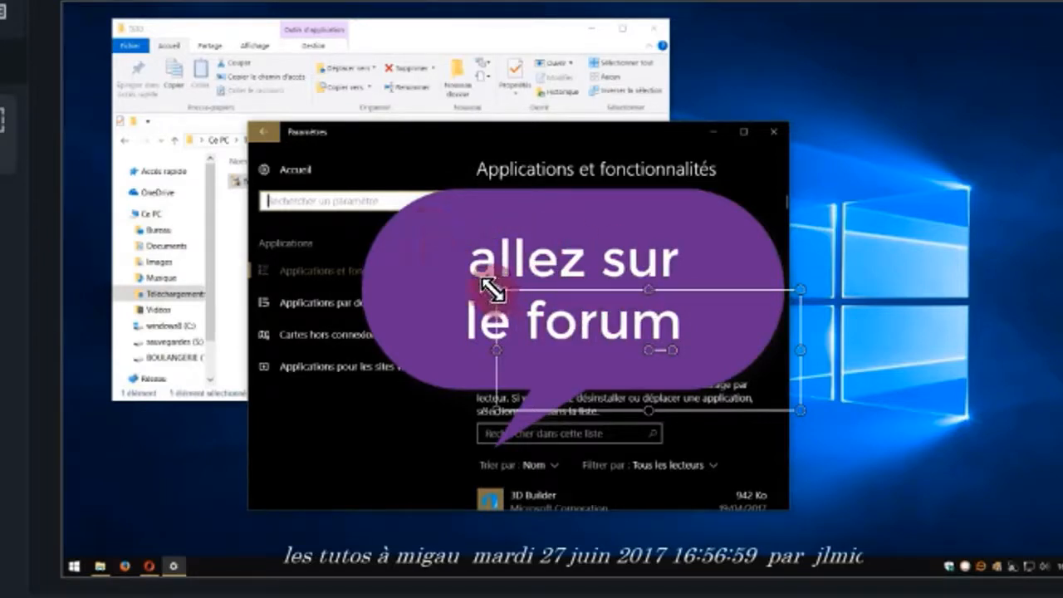
{"action": "left_click_drag", "start_coordinate": [487, 282], "coordinate": [337, 169]}
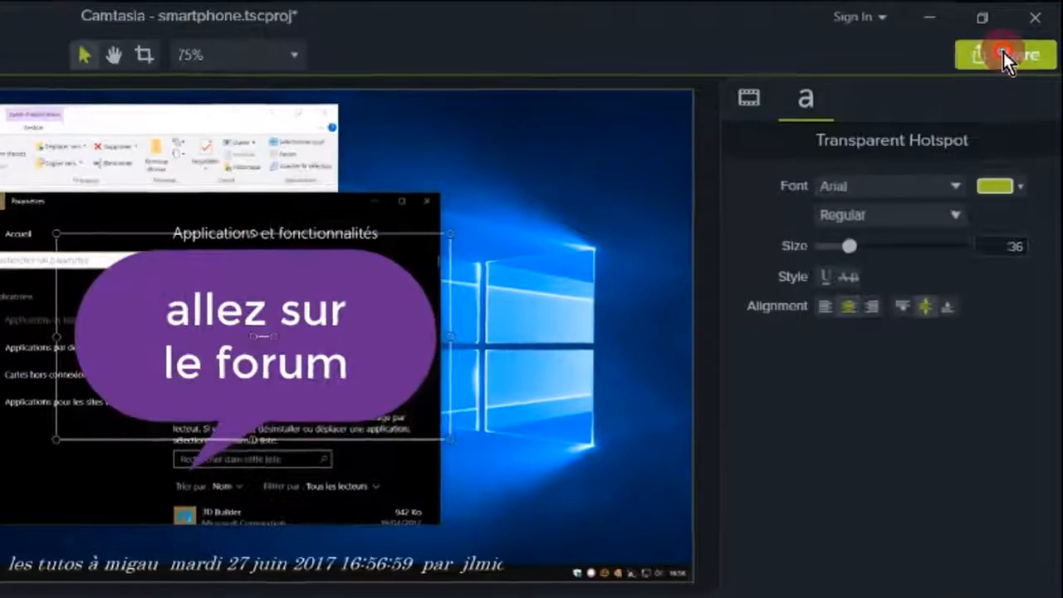
Start a local file production using the MP4 with Smart Player (up to 720p) preset.
{"action": "left_click", "coordinate": [1019, 46]}
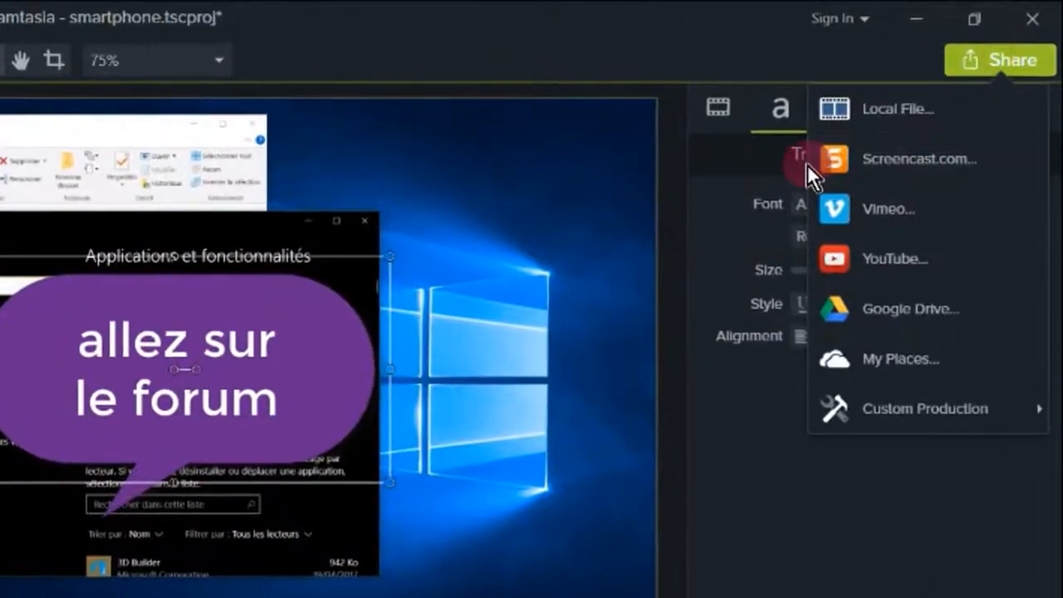
{"action": "left_click", "coordinate": [893, 103]}
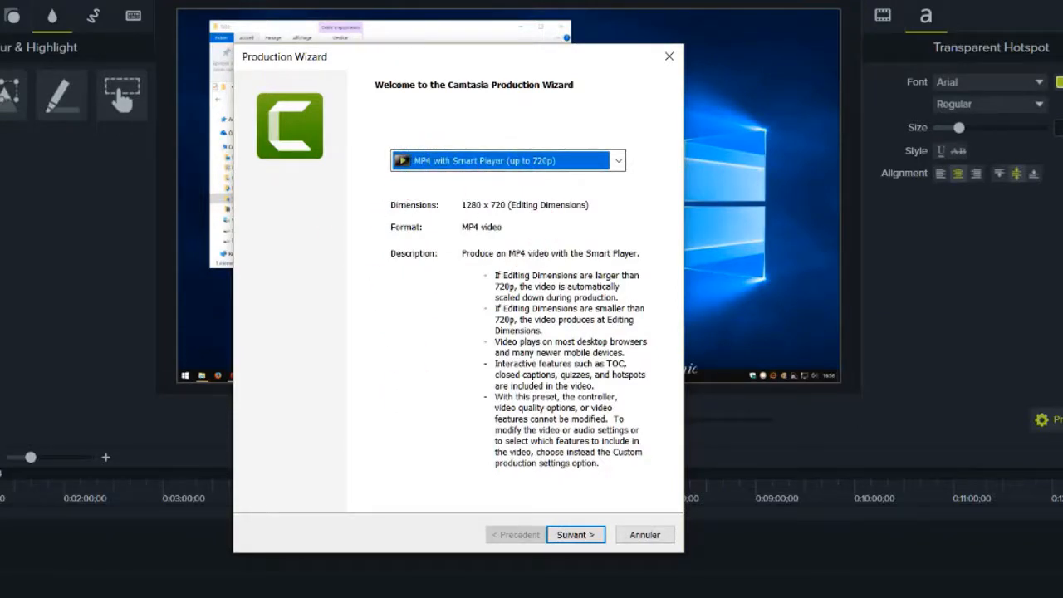
{"action": "left_click", "coordinate": [577, 535]}
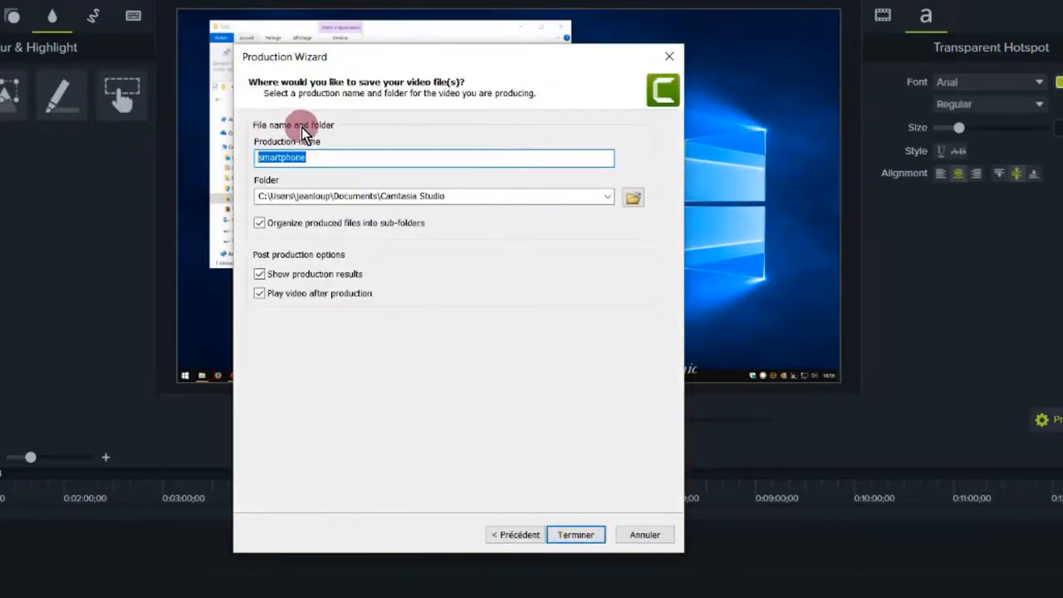
Name the production hotspot and produce the video, overwriting the existing files in the production directory.
{"action": "left_click_drag", "start_coordinate": [316, 157], "coordinate": [221, 152]}
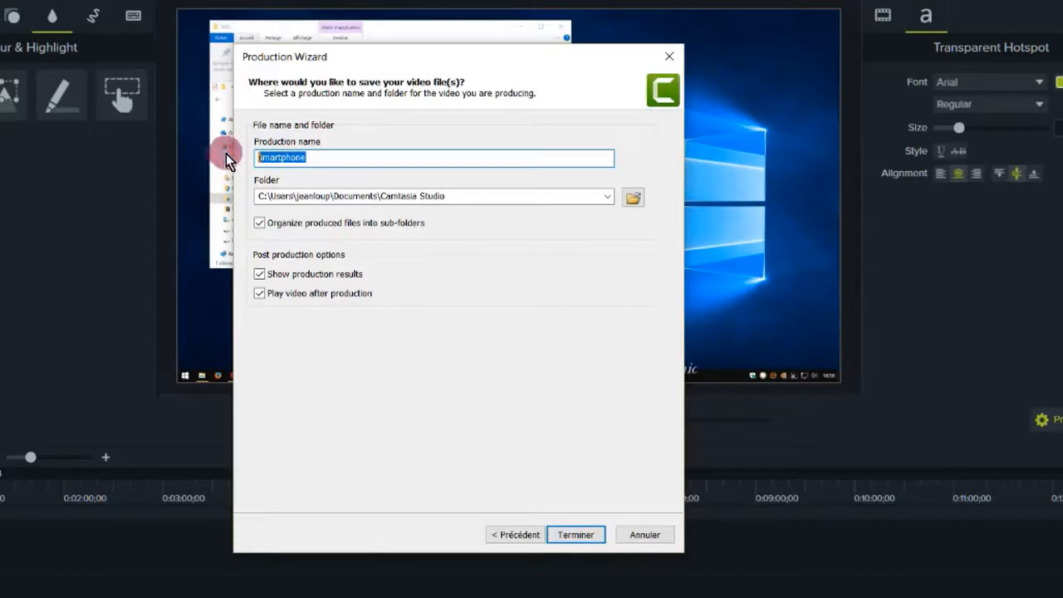
{"action": "type", "text": "hot"}
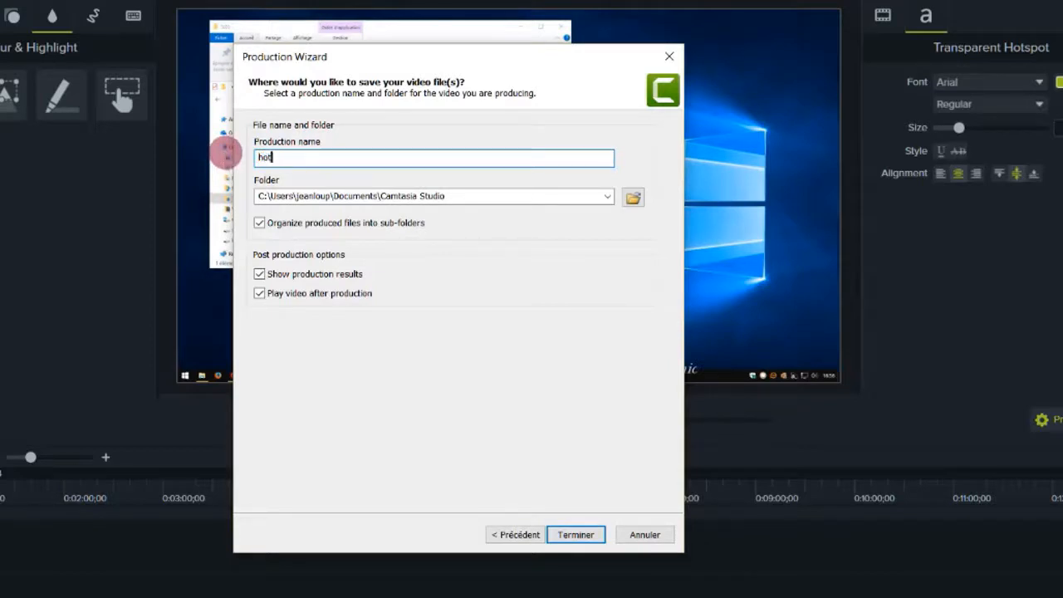
{"action": "type", "text": "spot"}
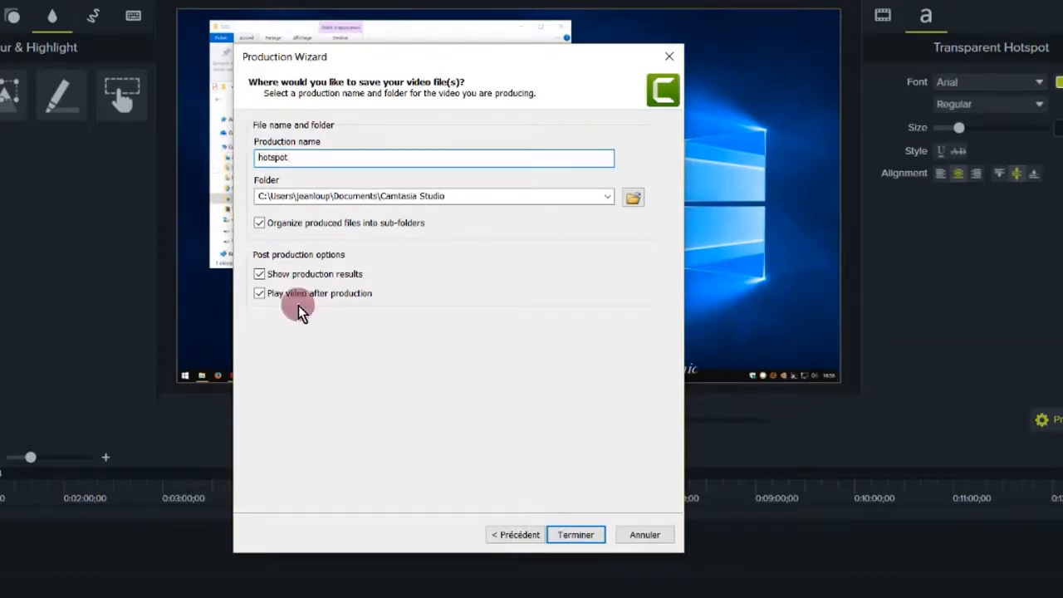
{"action": "left_click", "coordinate": [573, 535]}
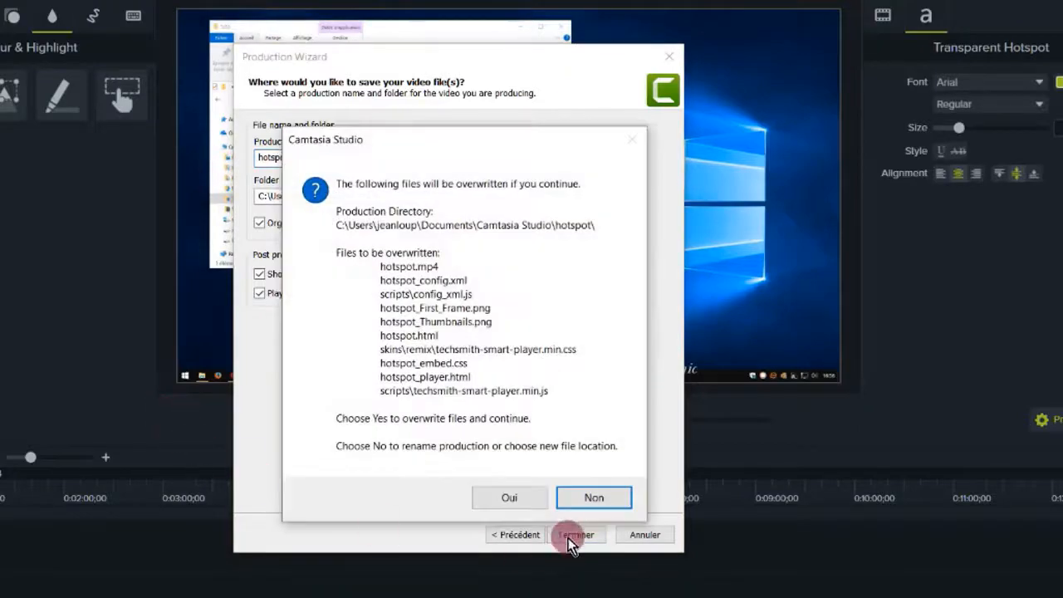
{"action": "left_click", "coordinate": [521, 496]}
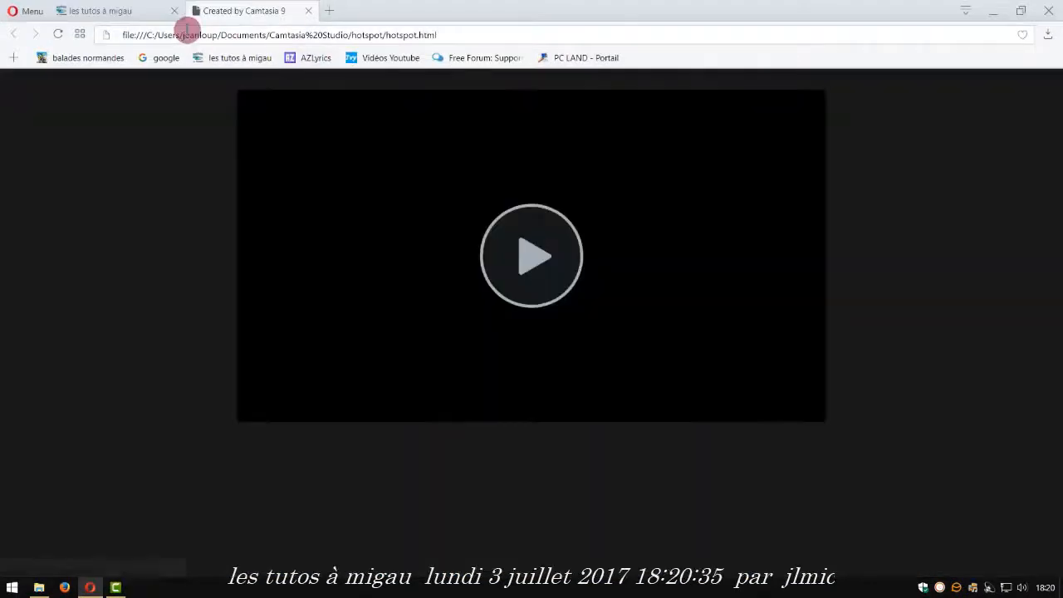
Play the produced video in the browser and skip ahead to the part with the purple forum callout.
{"action": "left_click", "coordinate": [531, 263]}
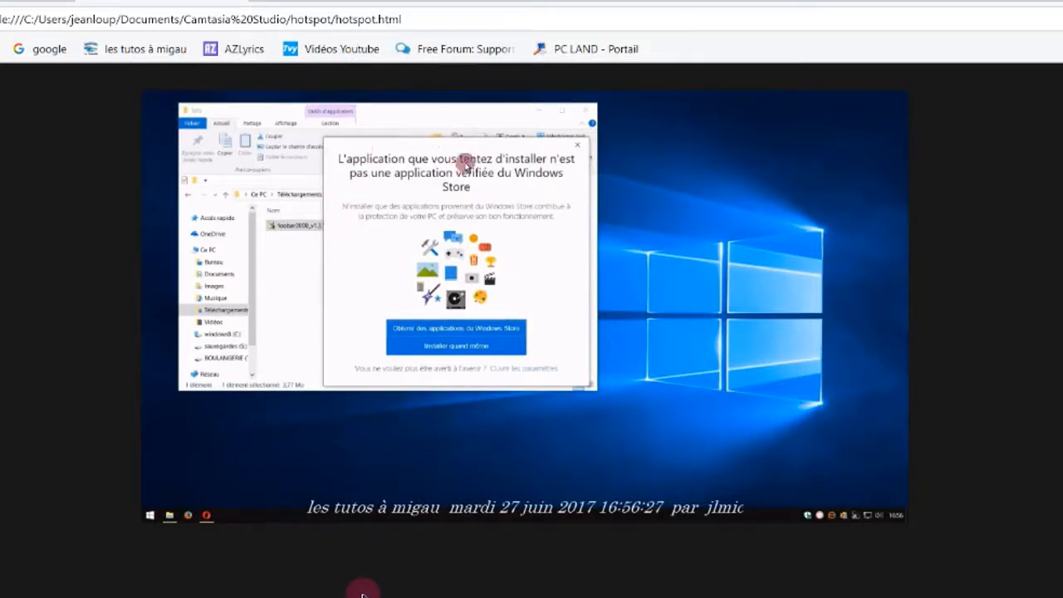
{"action": "mouse_move", "coordinate": [363, 403]}
{"action": "left_click", "coordinate": [304, 486]}
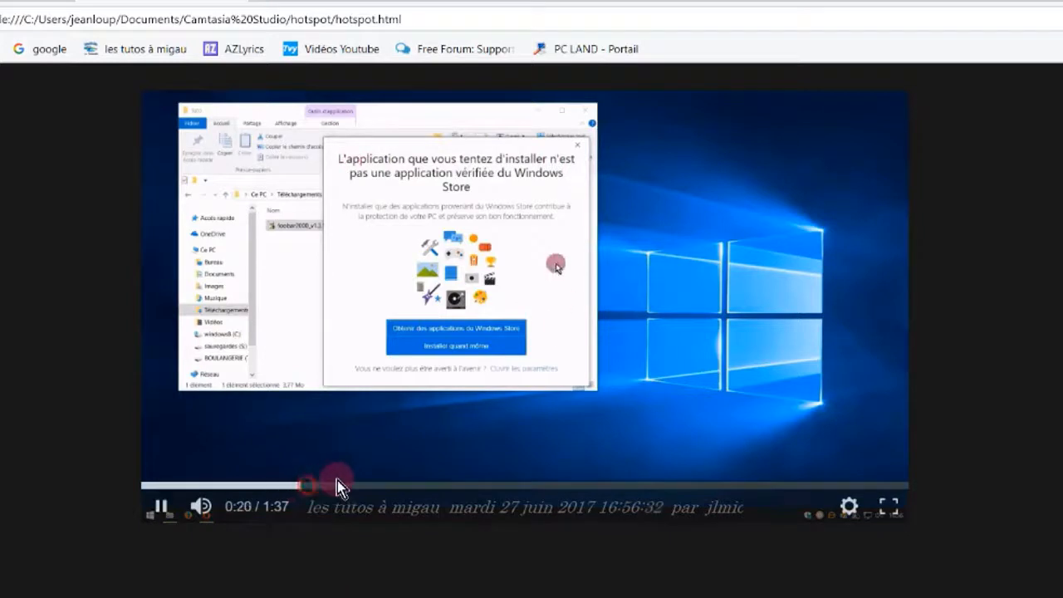
{"action": "left_click_drag", "start_coordinate": [350, 486], "coordinate": [534, 487]}
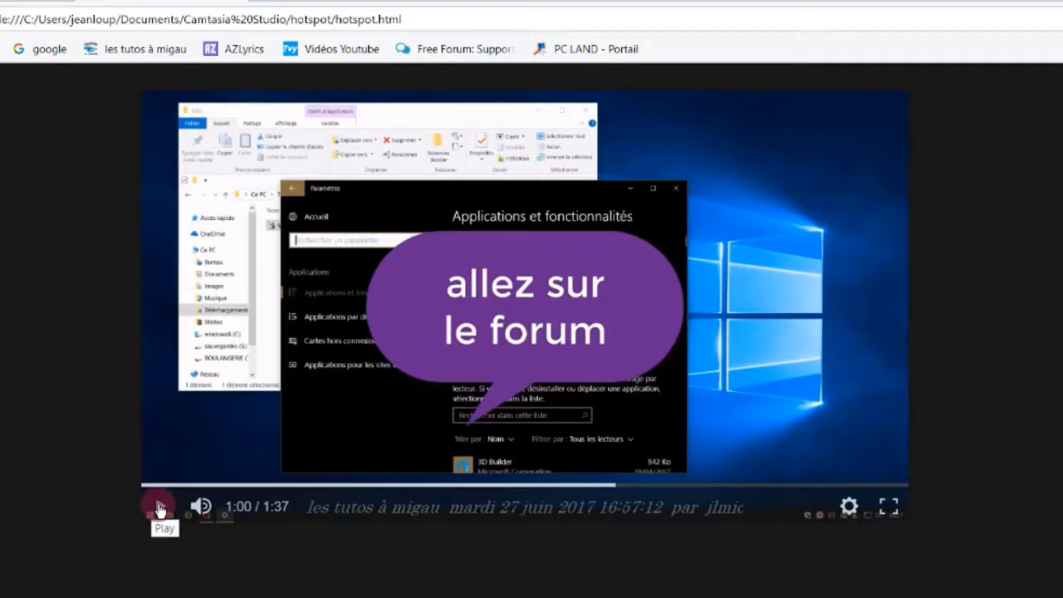
Follow the link on the "allez sur le forum" callout and look through the forum page it opens.
{"action": "left_click", "coordinate": [513, 316]}
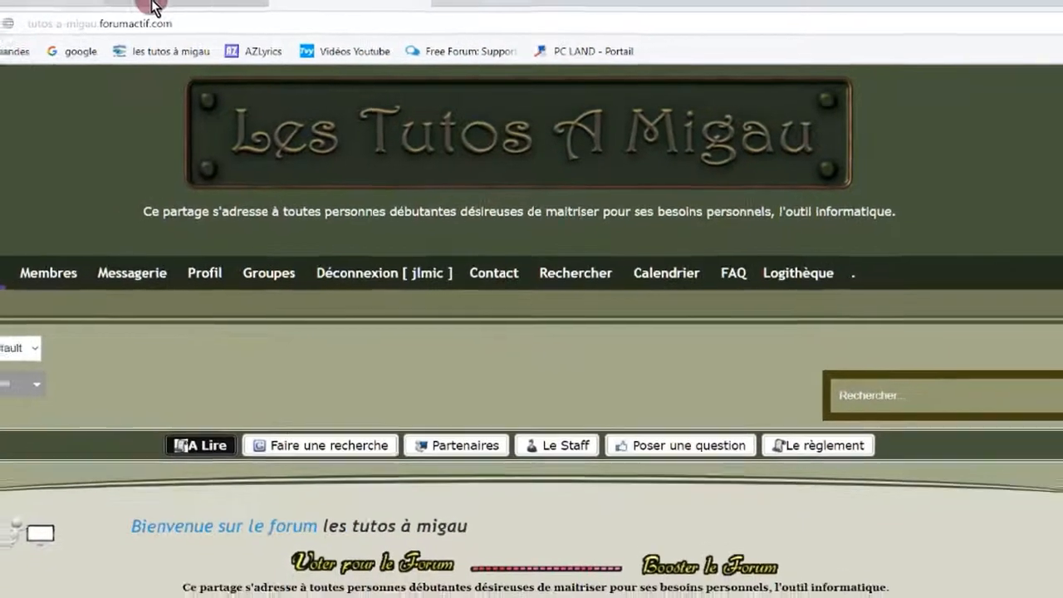
{"action": "left_click", "coordinate": [158, 7]}
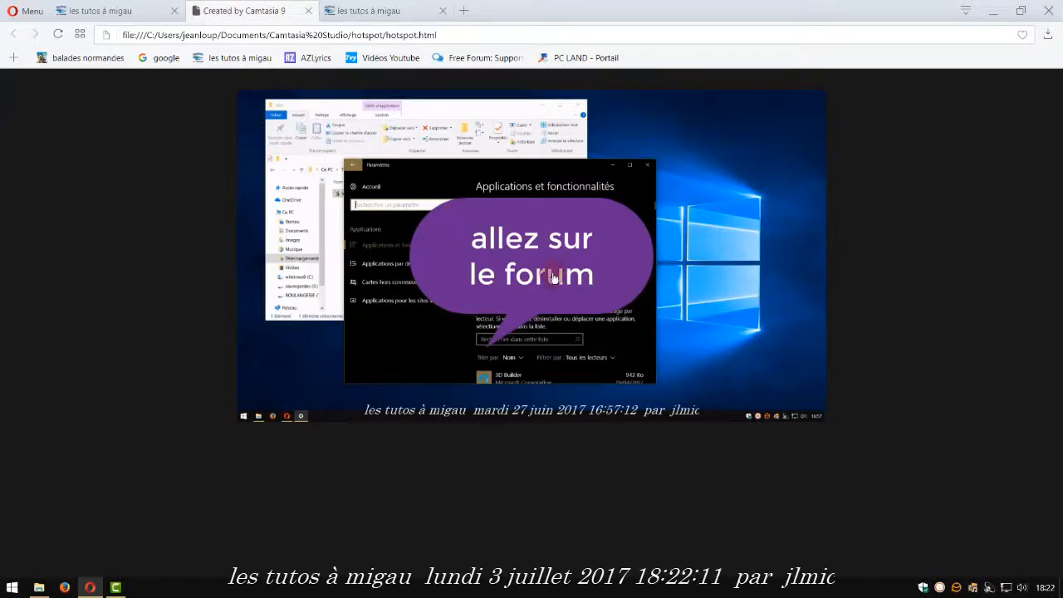
{"action": "left_click", "coordinate": [378, 15]}
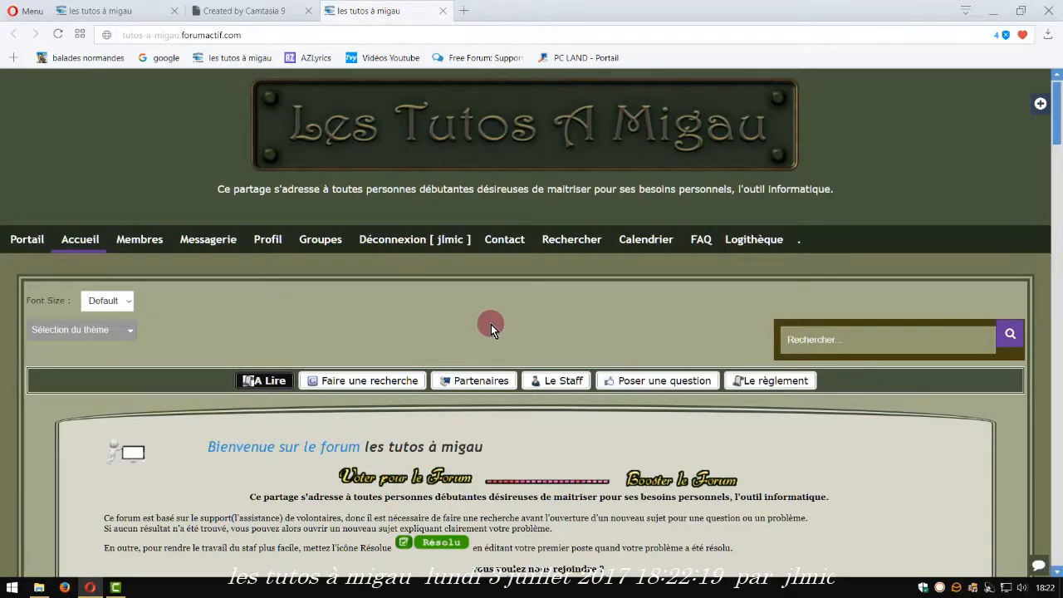
{"action": "scroll", "coordinate": [482, 303], "scroll_direction": "down", "scroll_amount": 2}
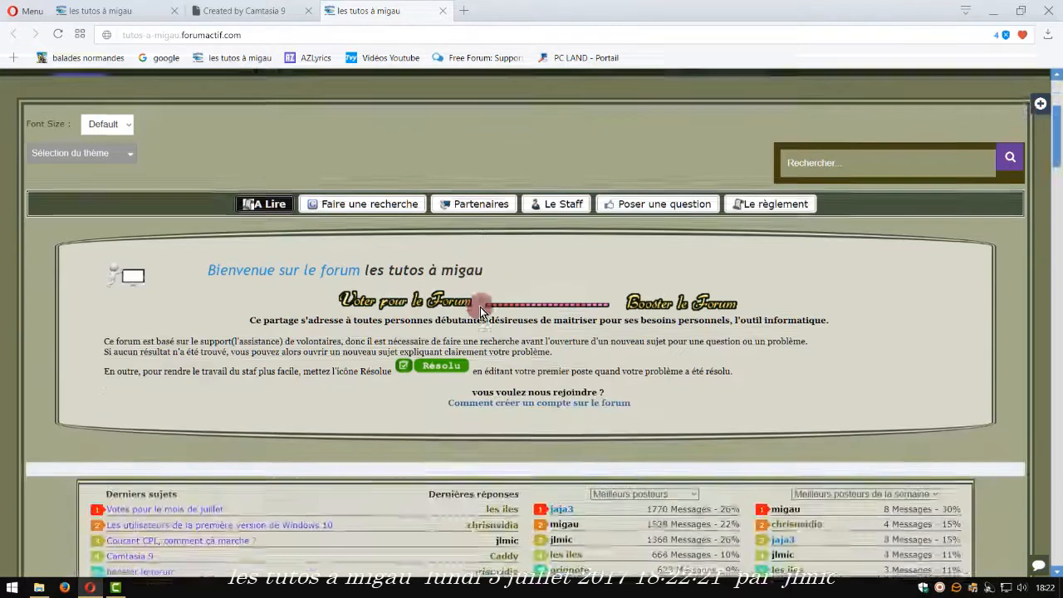
Return to the produced video, resume playback past the callout, and close the browser.
{"action": "left_click", "coordinate": [226, 17]}
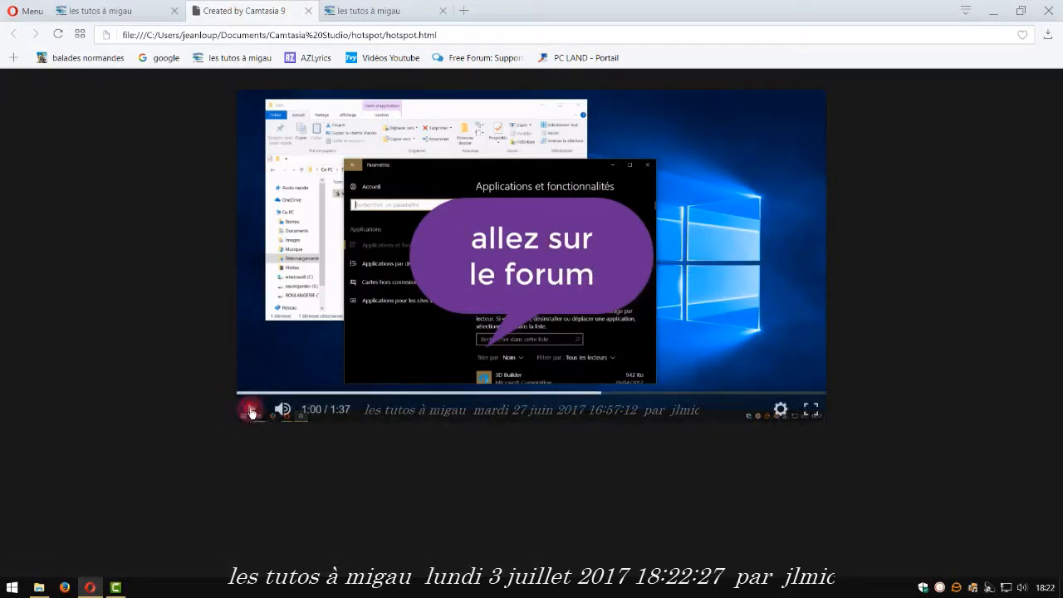
{"action": "left_click", "coordinate": [251, 410]}
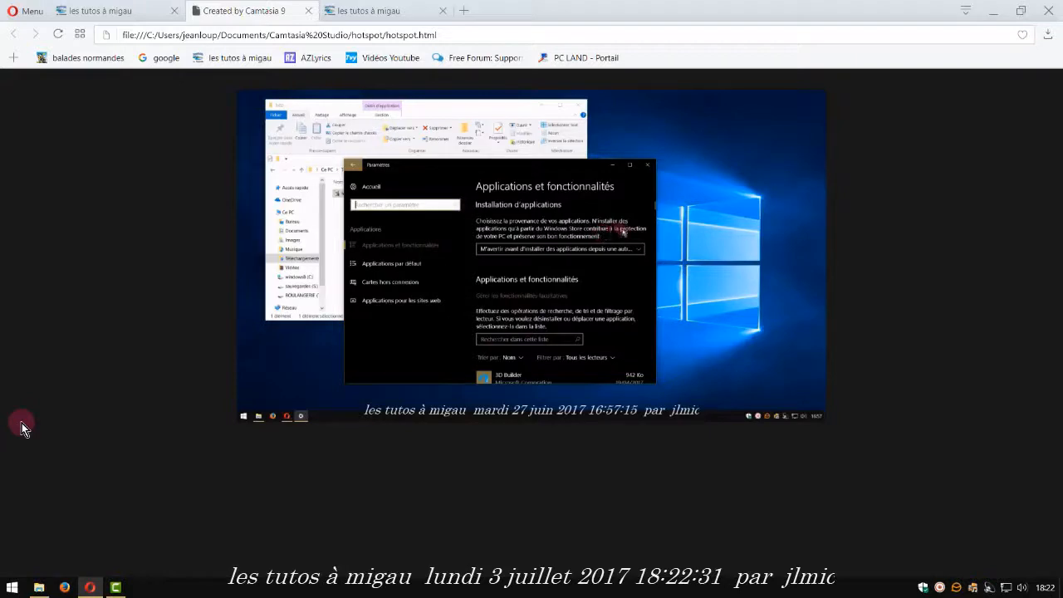
{"action": "left_click", "coordinate": [1046, 13]}
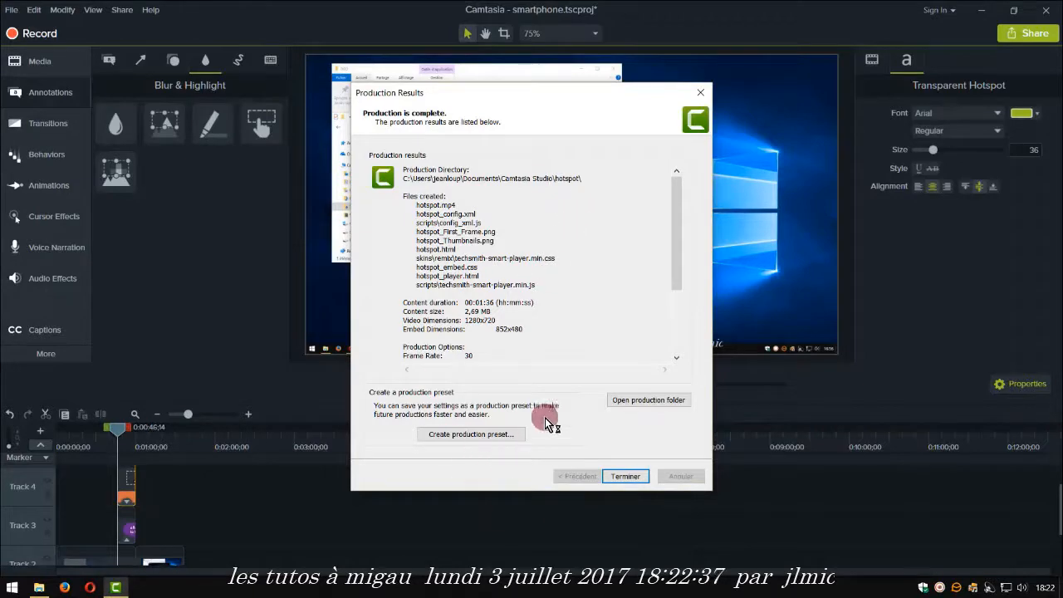
Open the production folder from the production results and examine its files, selecting hotspot.html.
{"action": "left_click", "coordinate": [644, 401]}
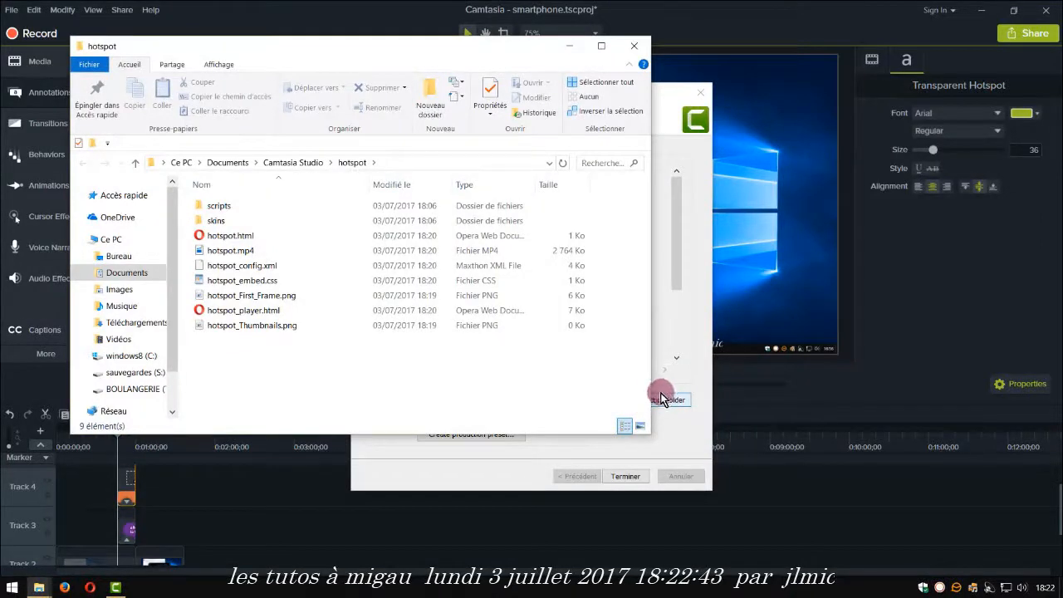
{"action": "left_click_drag", "start_coordinate": [367, 46], "coordinate": [192, 27]}
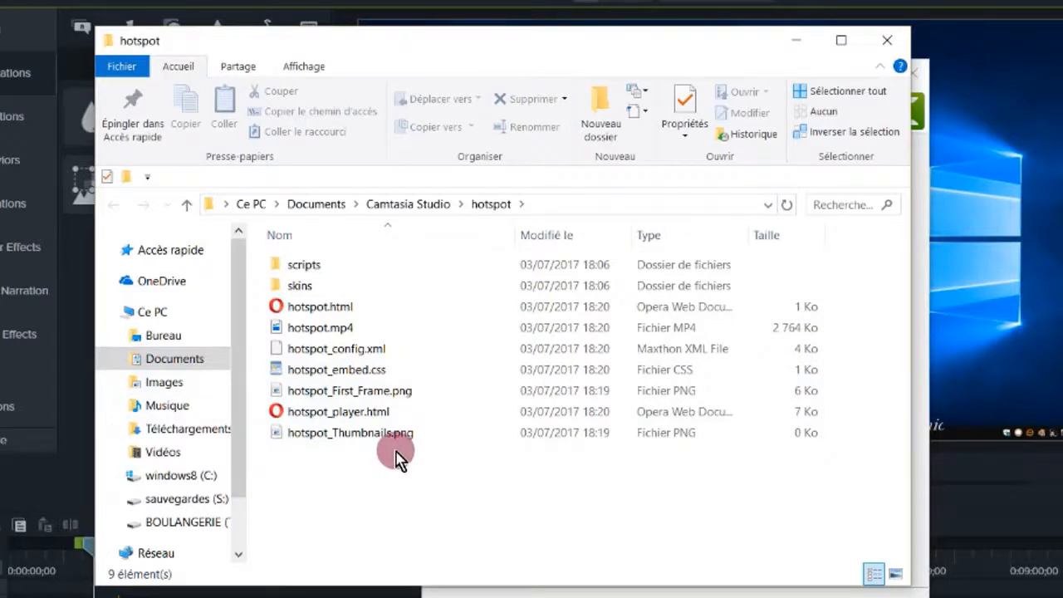
{"action": "left_click", "coordinate": [327, 308]}
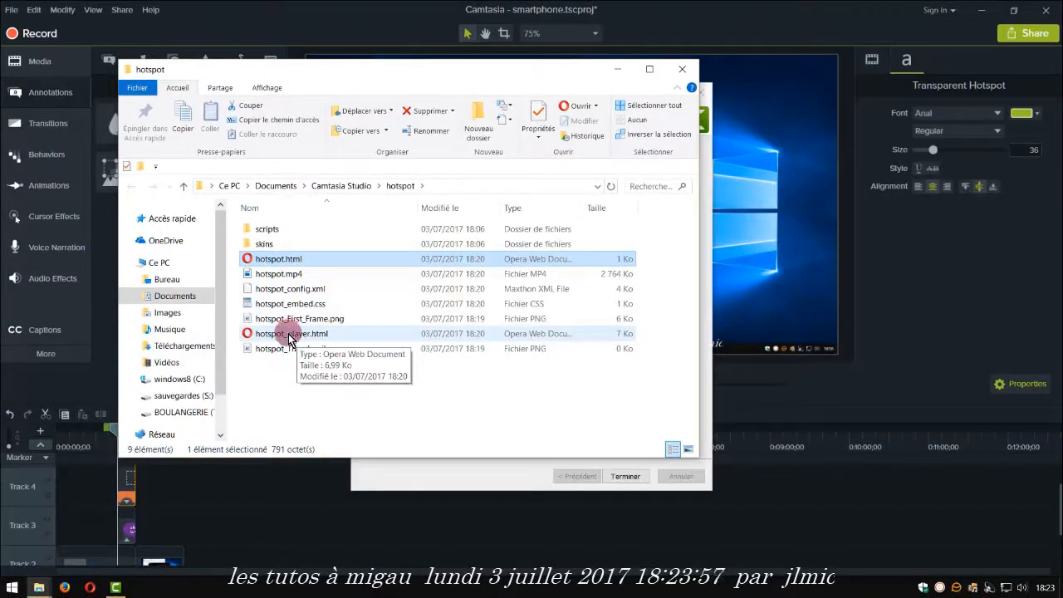
Open hotspot_player.html in the browser, play the video briefly, and close the browser.
{"action": "left_click", "coordinate": [290, 336]}
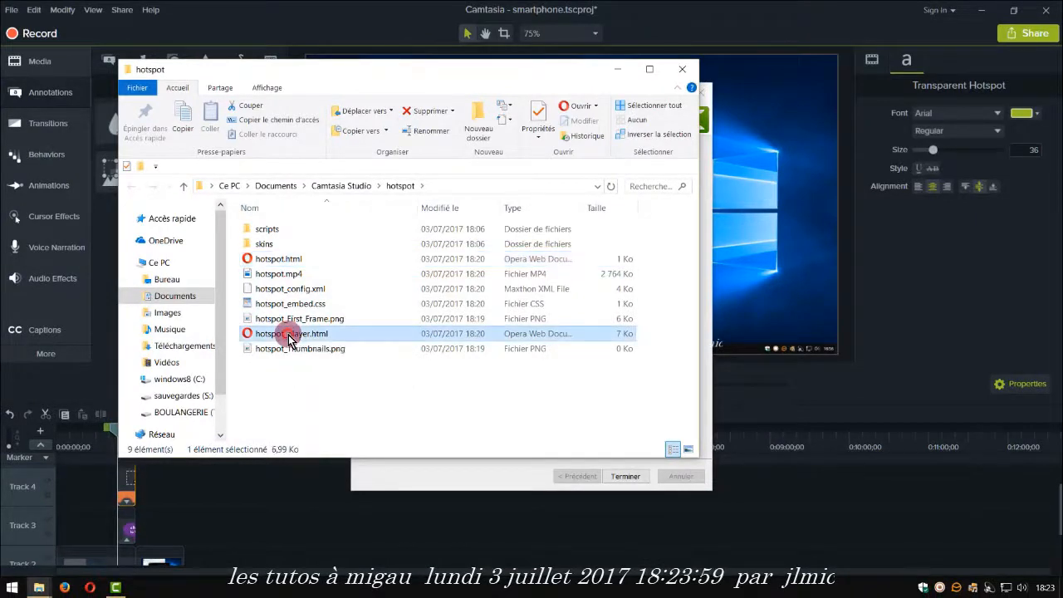
{"action": "double_click", "coordinate": [291, 336]}
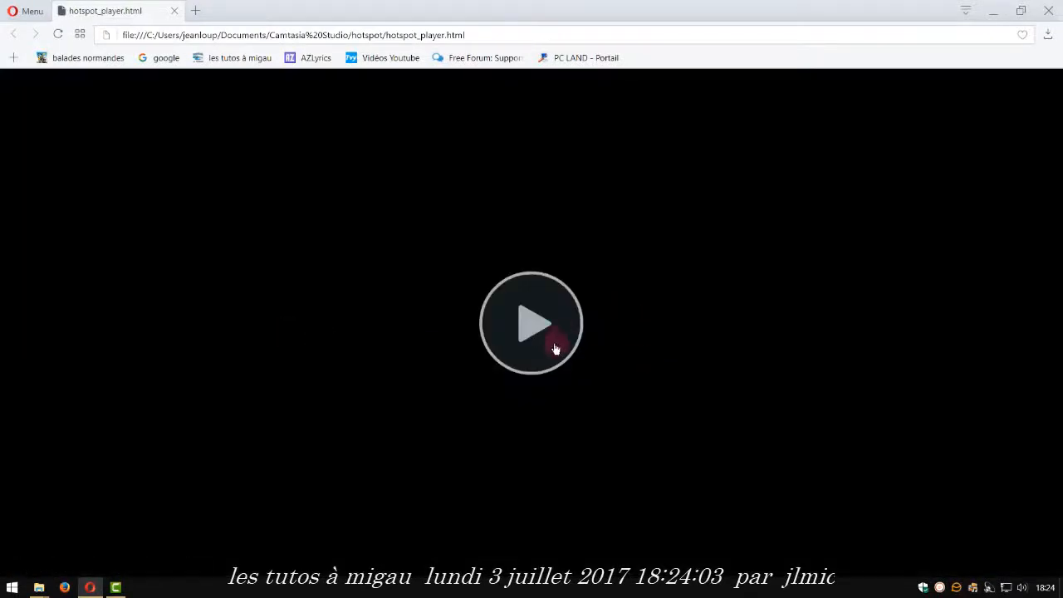
{"action": "left_click", "coordinate": [541, 329]}
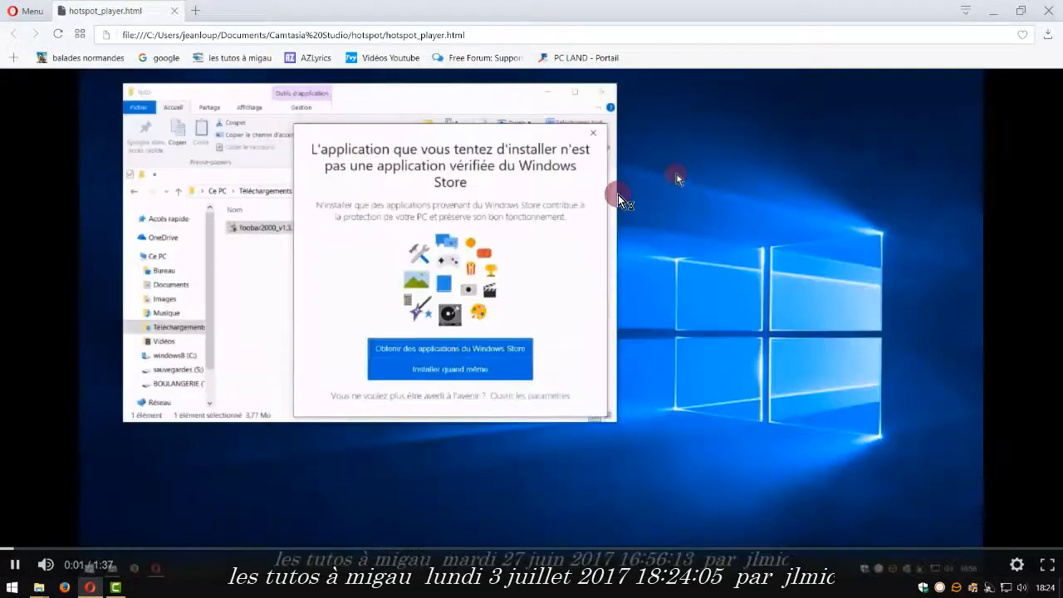
{"action": "left_click", "coordinate": [1050, 11]}
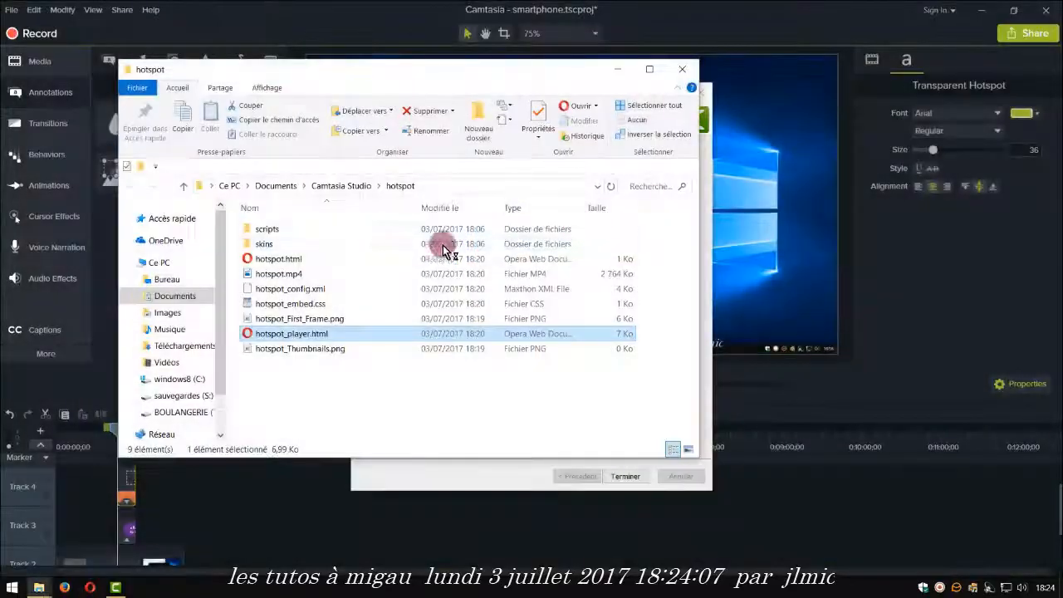
Open hotspot.html in the browser, play the video briefly, and close the browser.
{"action": "double_click", "coordinate": [263, 259]}
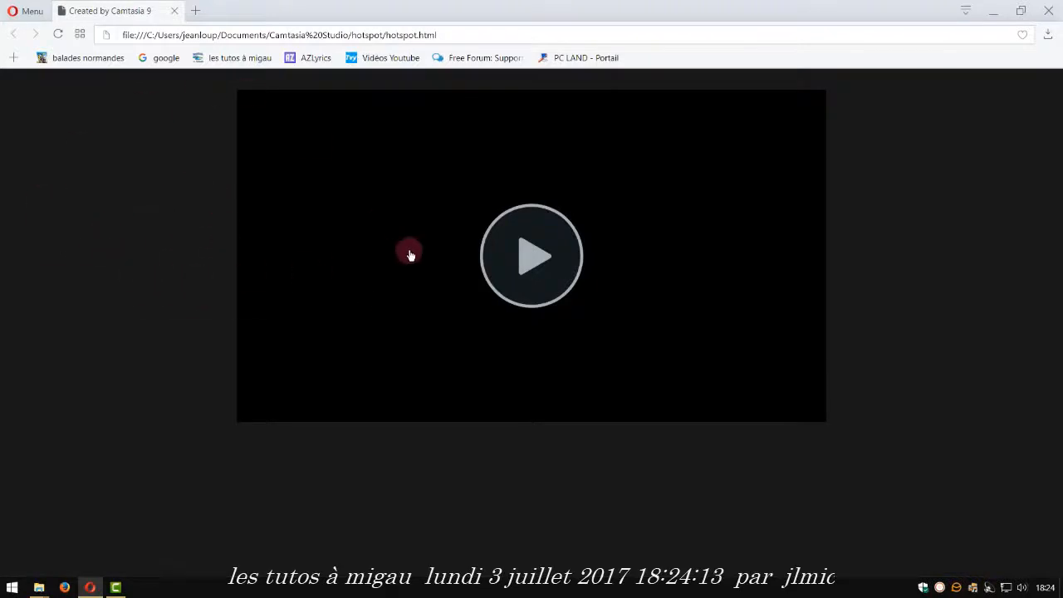
{"action": "left_click", "coordinate": [411, 255]}
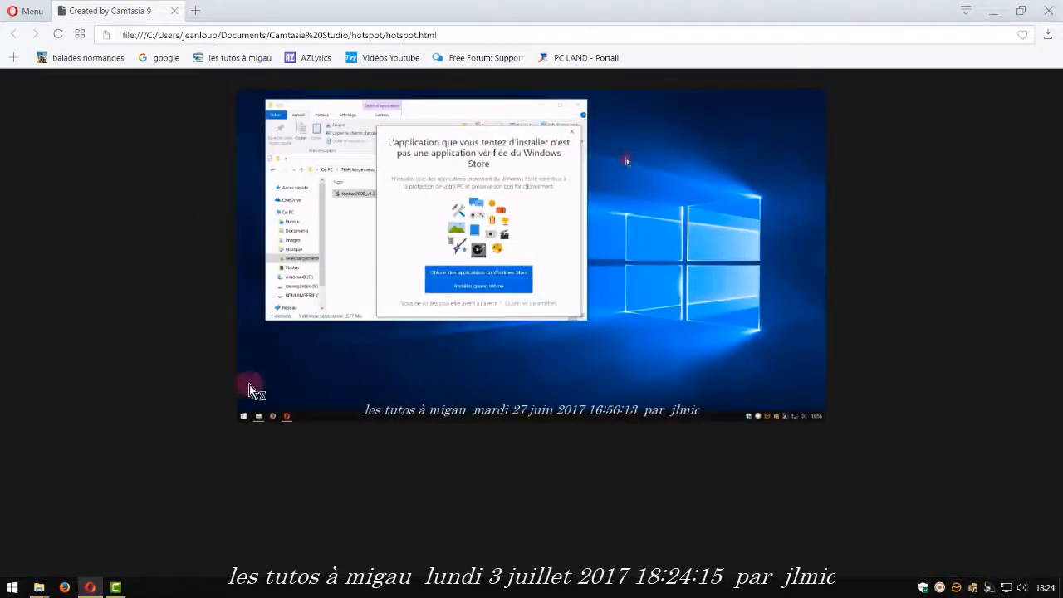
{"action": "left_click", "coordinate": [1048, 12]}
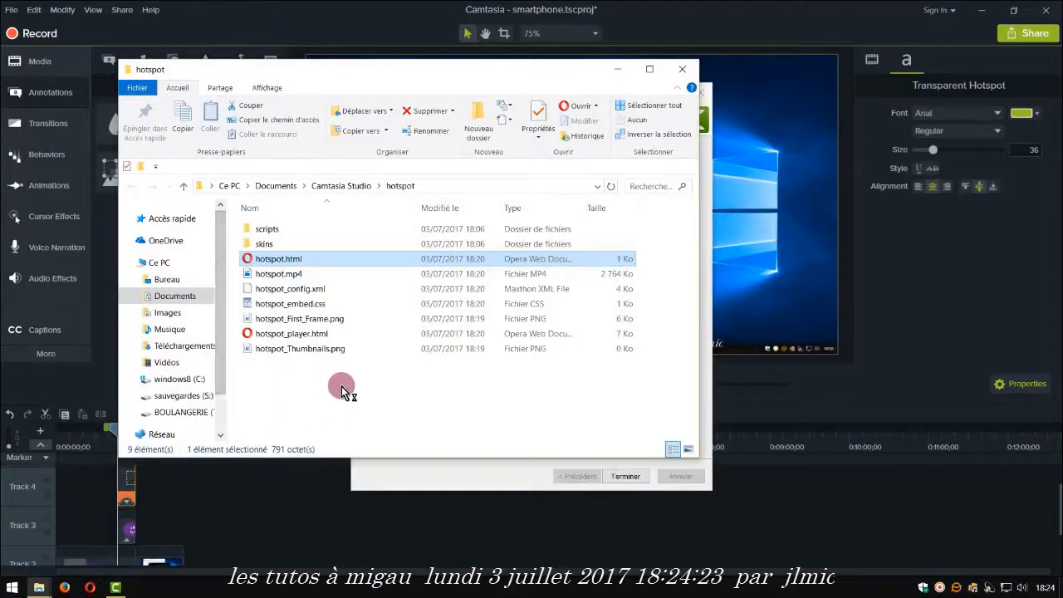
Look inside the skins folder and its remix subfolder, and close the folder window to return to the production results.
{"action": "double_click", "coordinate": [263, 246]}
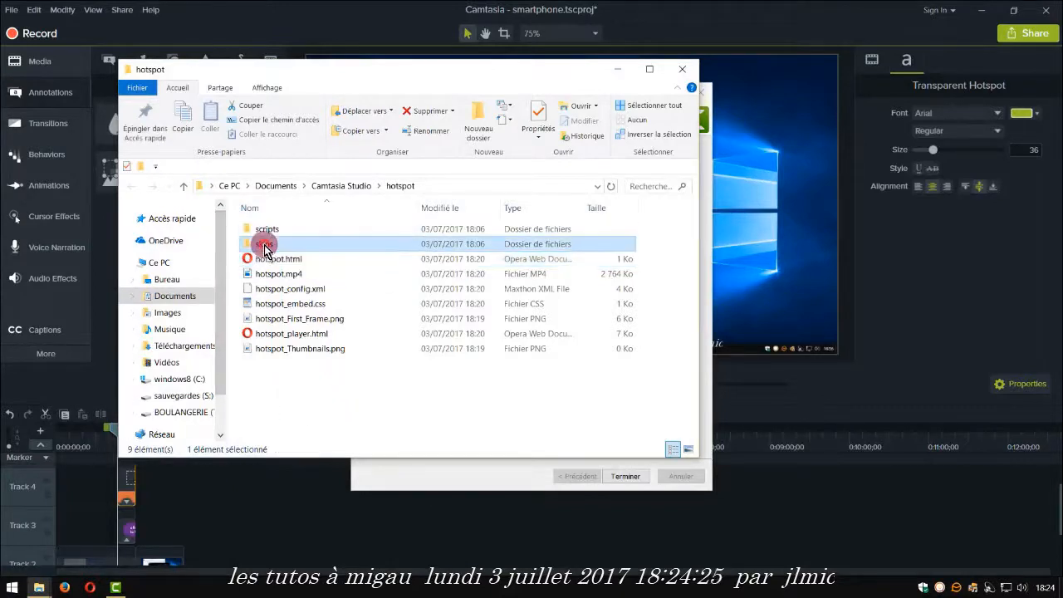
{"action": "double_click", "coordinate": [261, 231]}
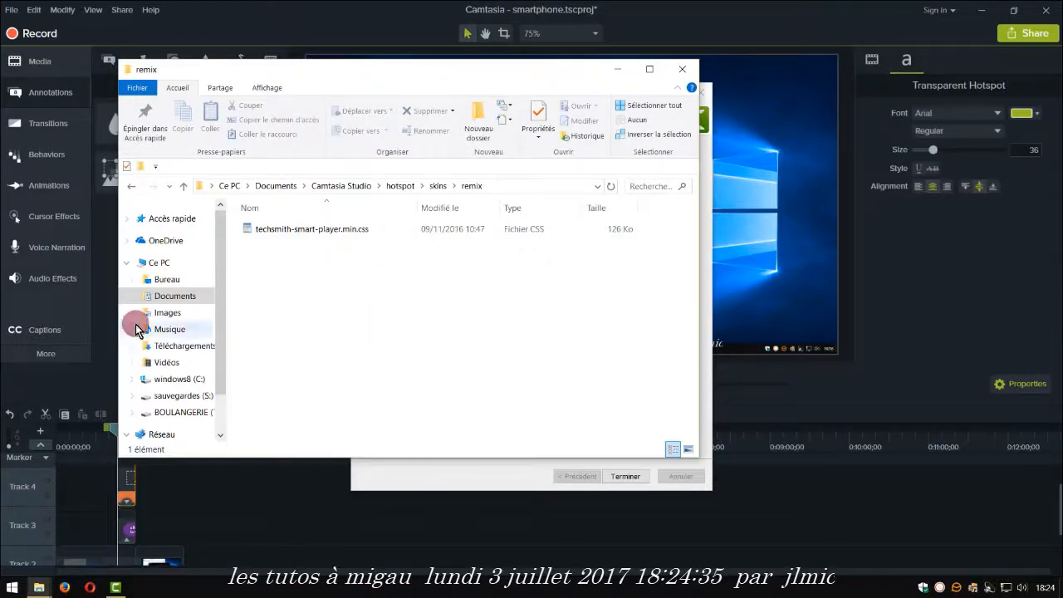
{"action": "left_click", "coordinate": [683, 69]}
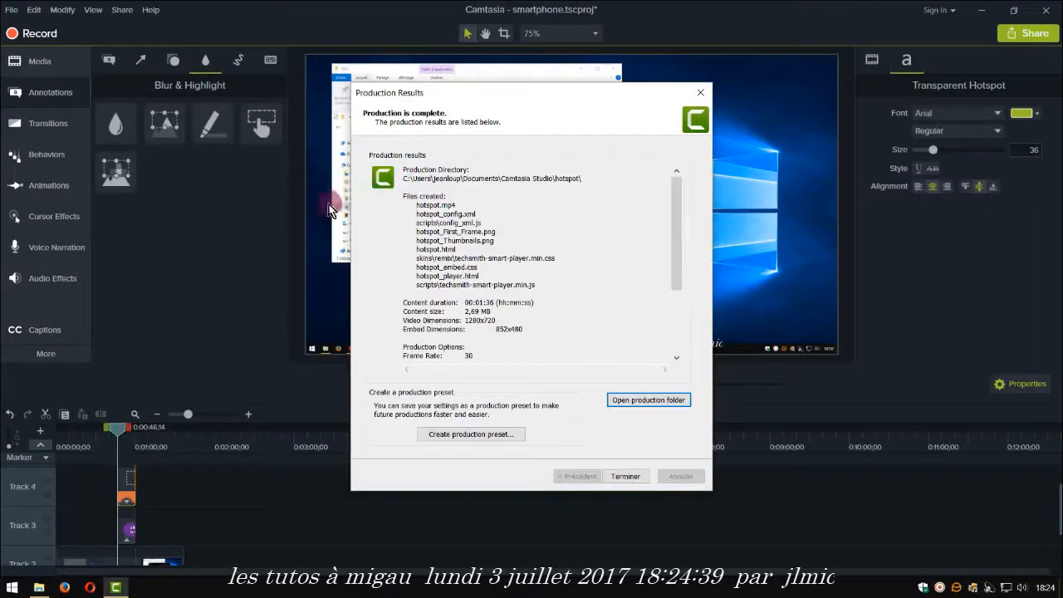